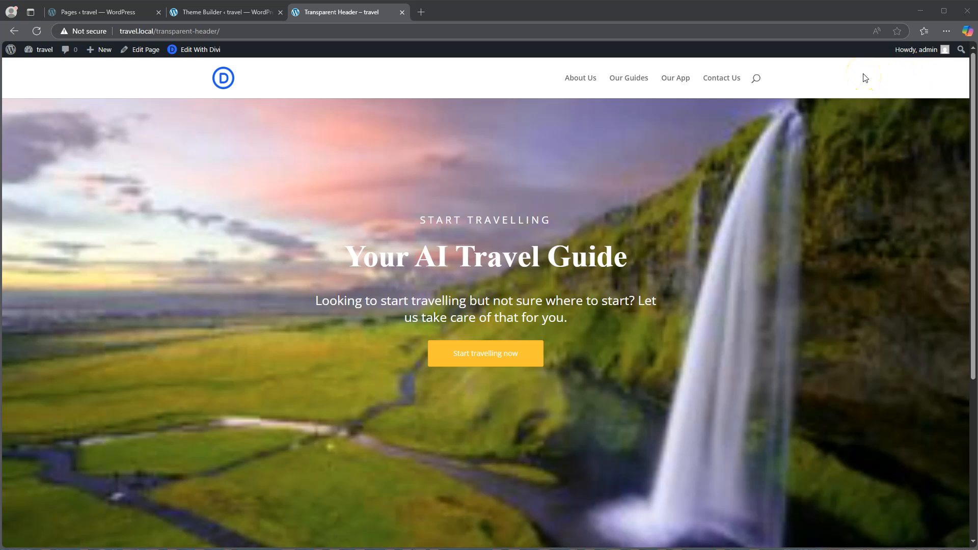
Switch to the Divi Theme Builder page in the WordPress dashboard
click(830, 93)
click(230, 14)
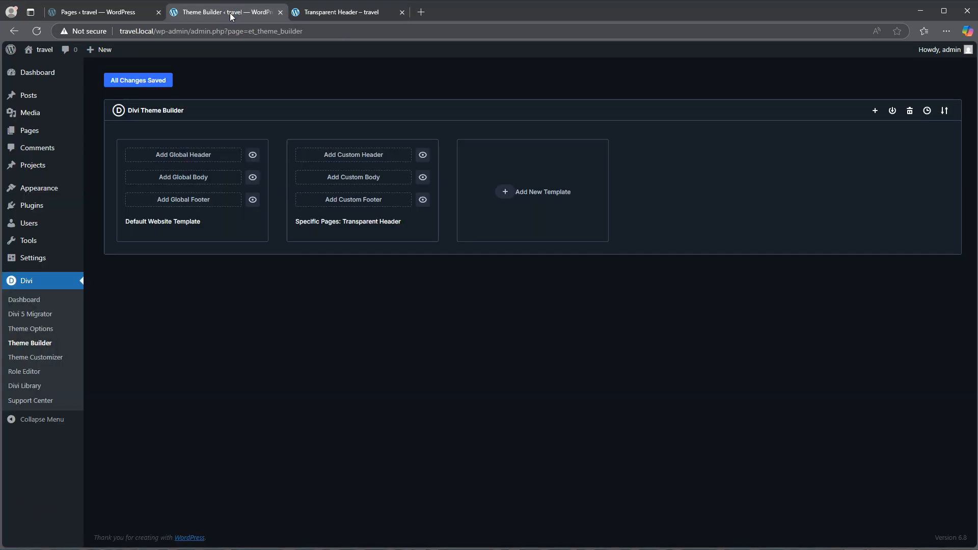
mouse_move(29, 75)
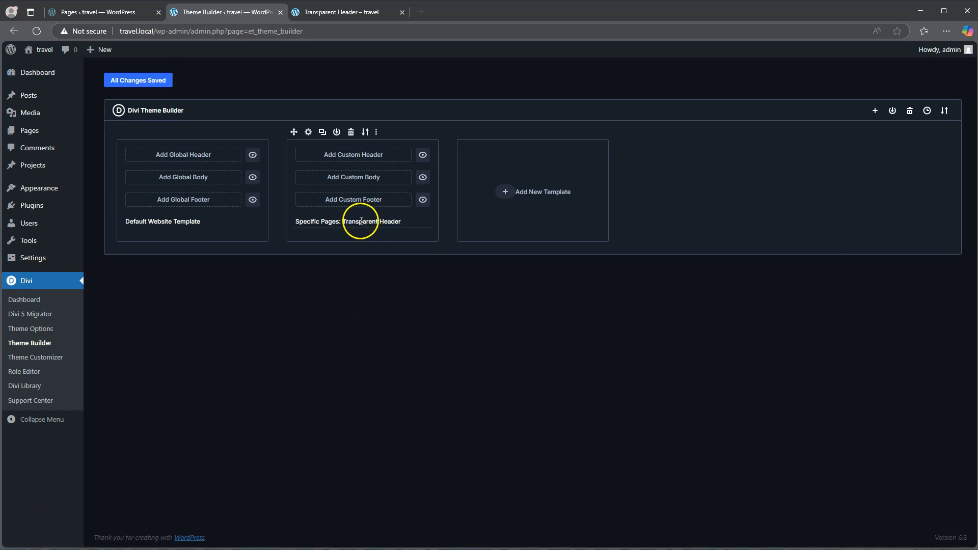
mouse_move(320, 222)
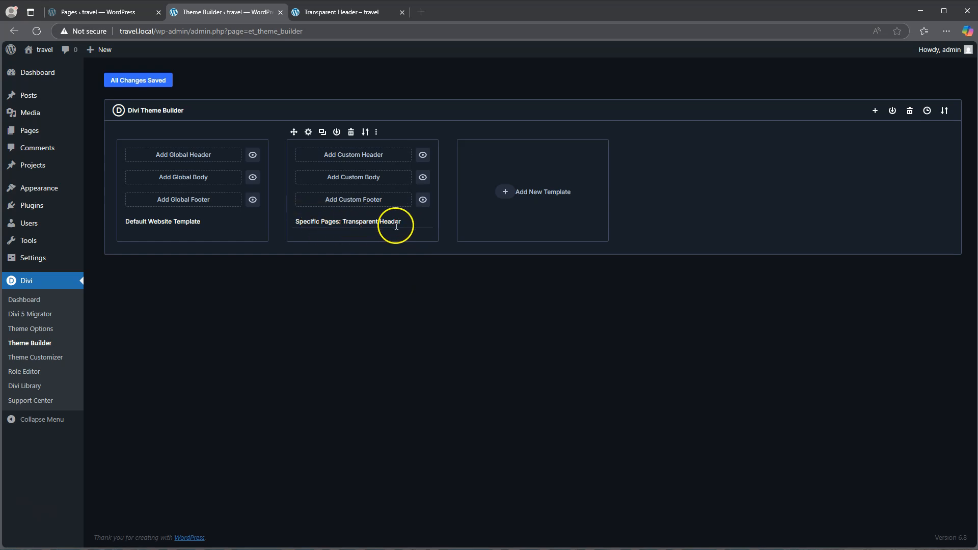
click(506, 193)
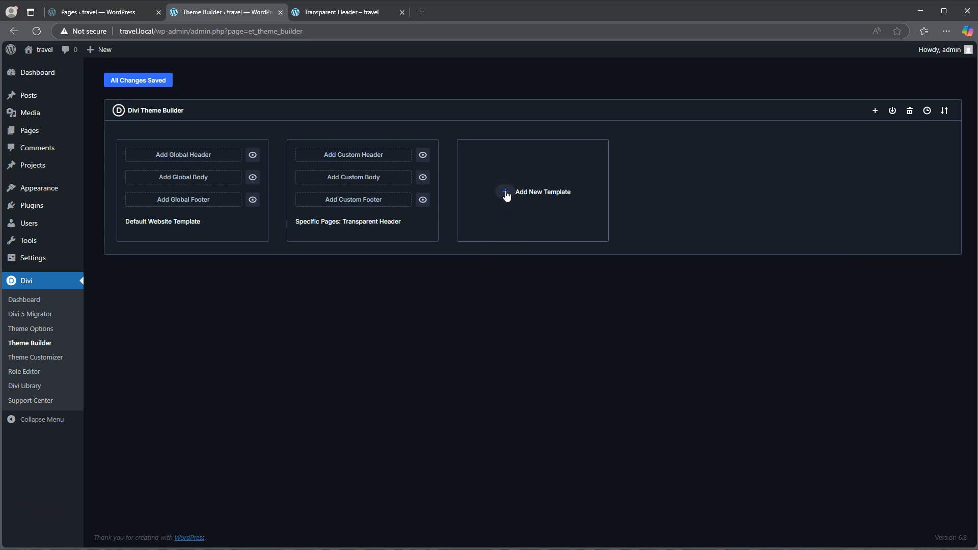
click(183, 156)
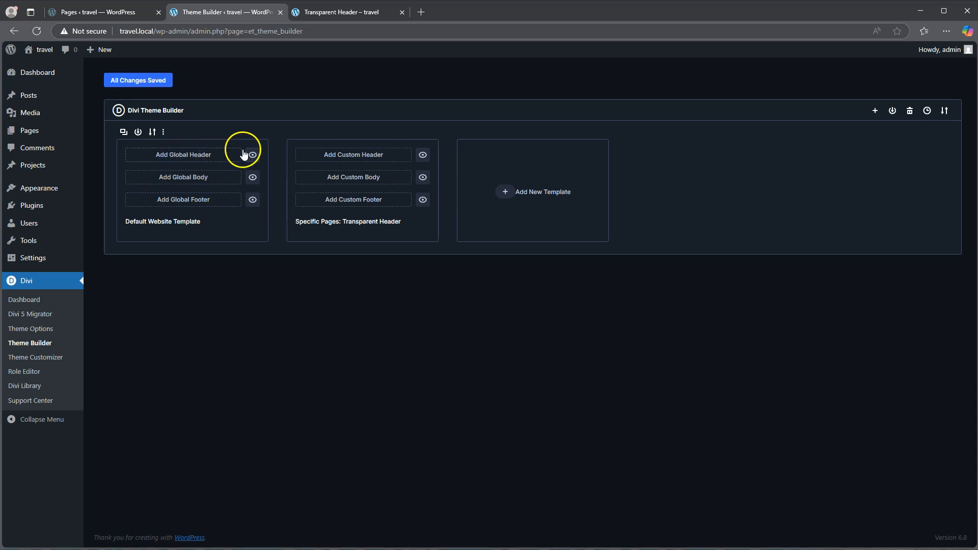
click(504, 193)
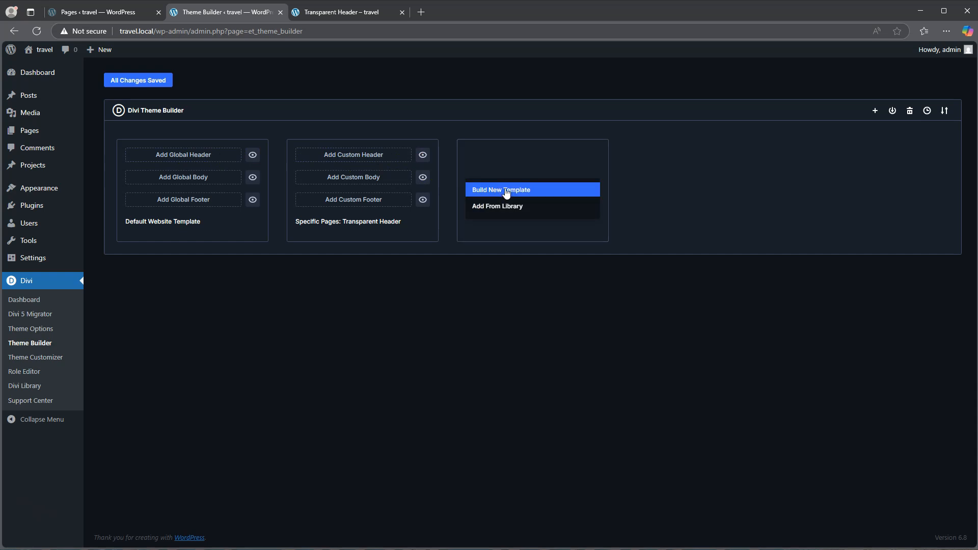
click(505, 191)
click(478, 175)
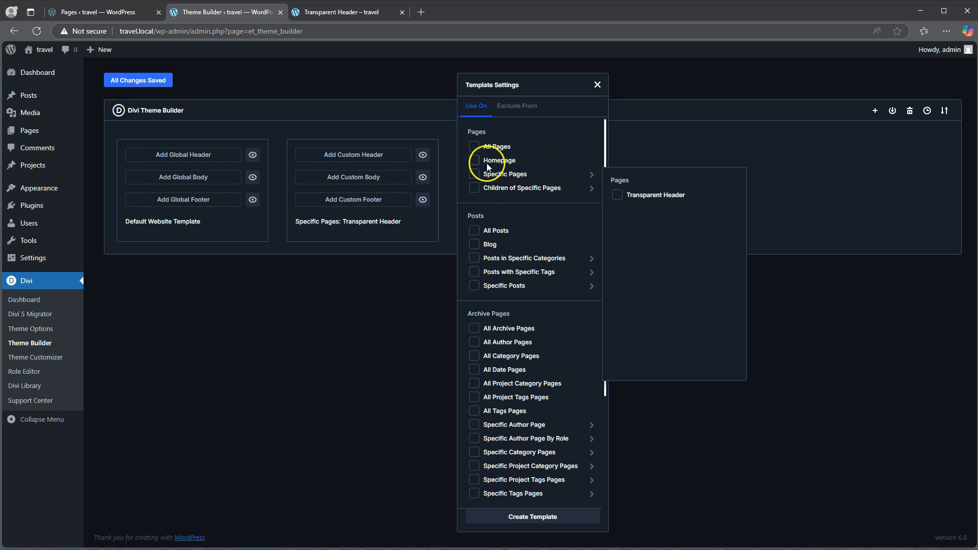
mouse_move(476, 176)
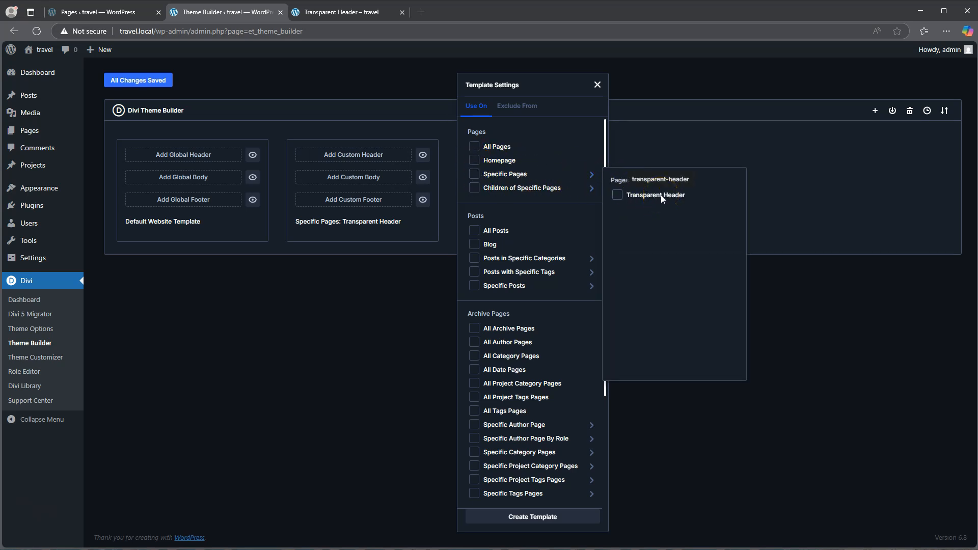
click(363, 268)
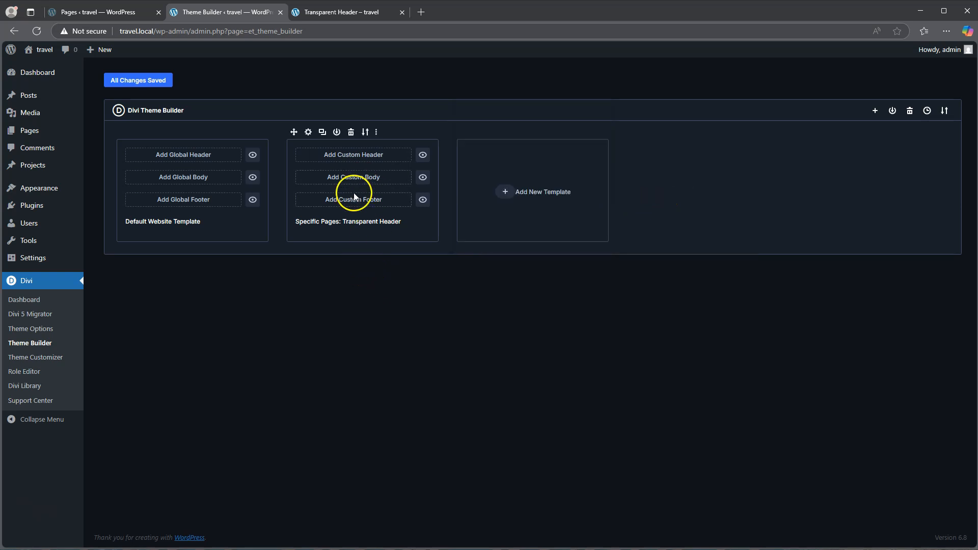
Start building a custom header for the Transparent Header page template and insert a single-column row in its section
click(352, 159)
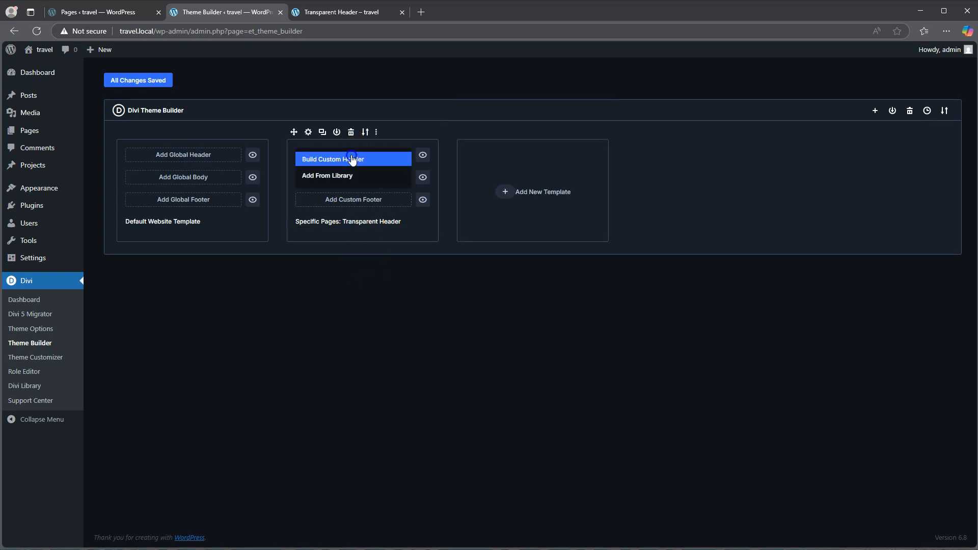
click(353, 157)
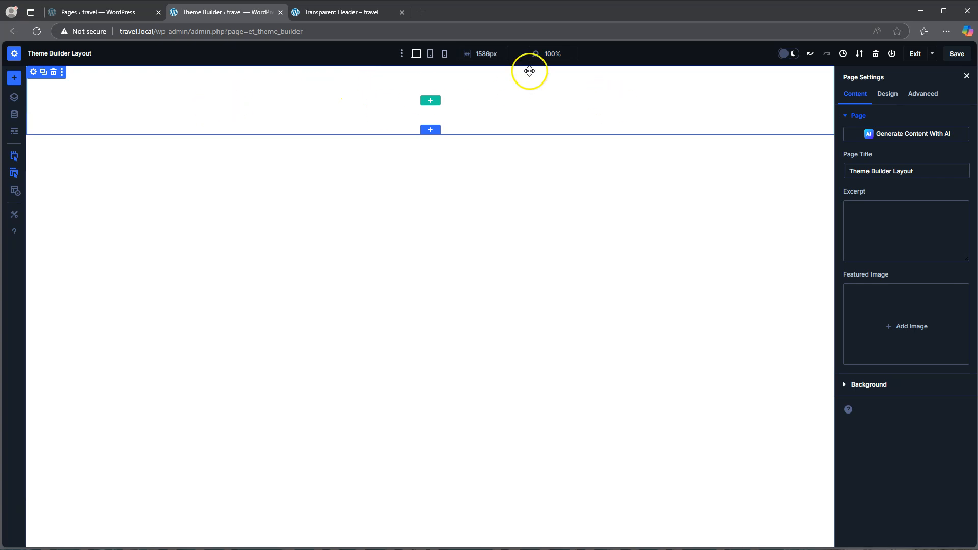
click(429, 101)
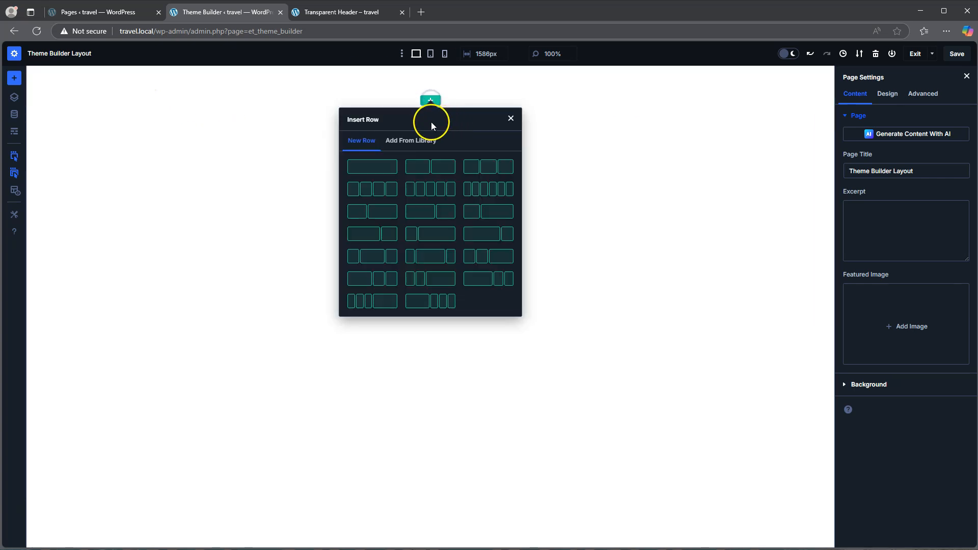
click(372, 167)
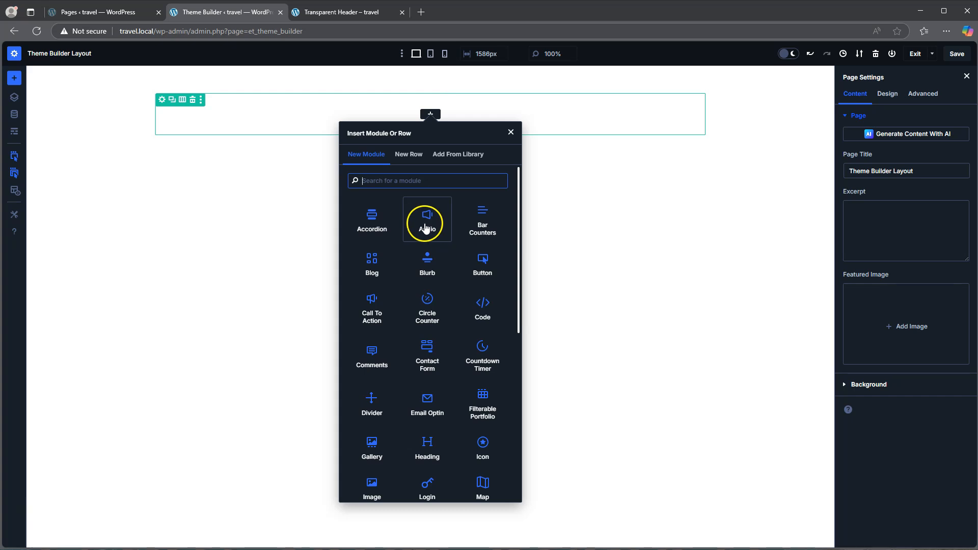
Add a Menu module to the row and set its logo to the logo-nobg image from the media library
scroll(415, 275, down, 4)
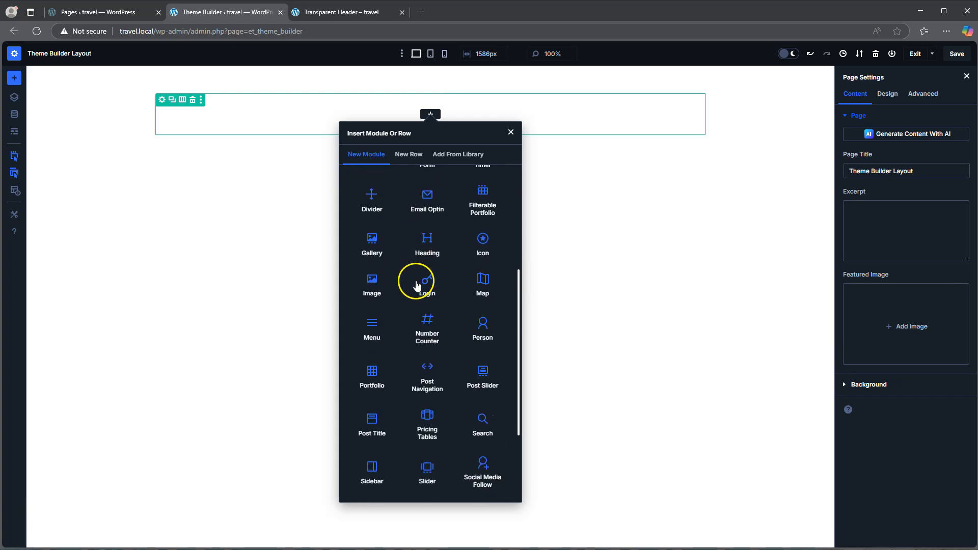
click(373, 326)
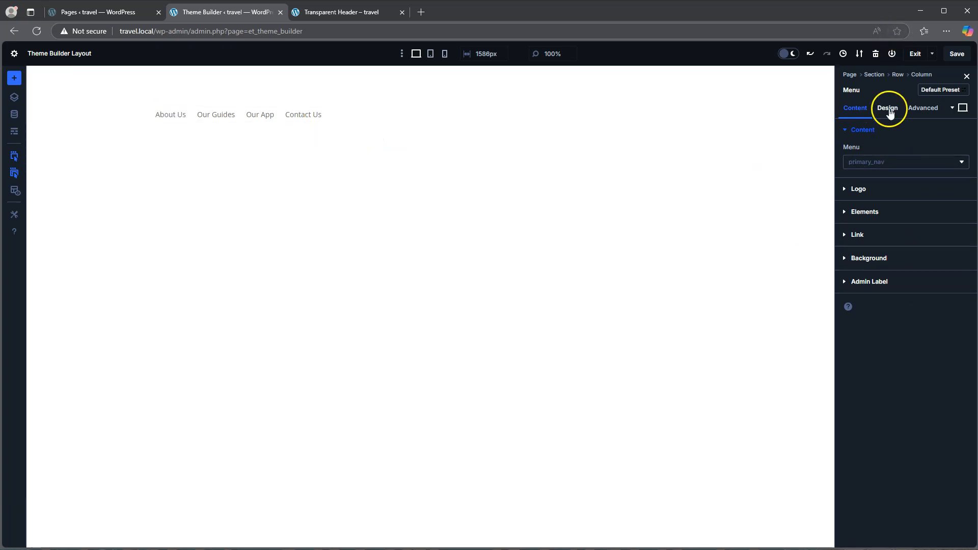
click(860, 189)
click(908, 221)
click(191, 91)
click(162, 178)
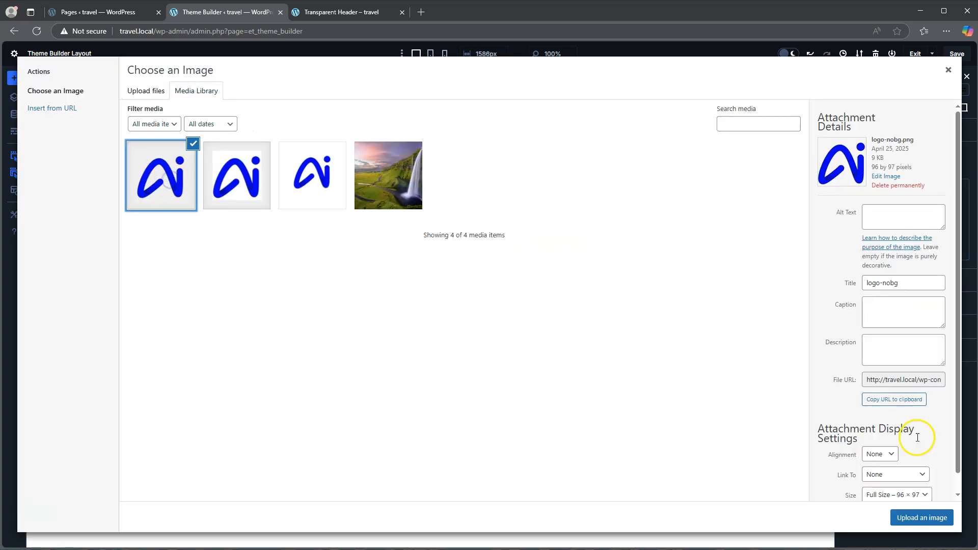
click(926, 517)
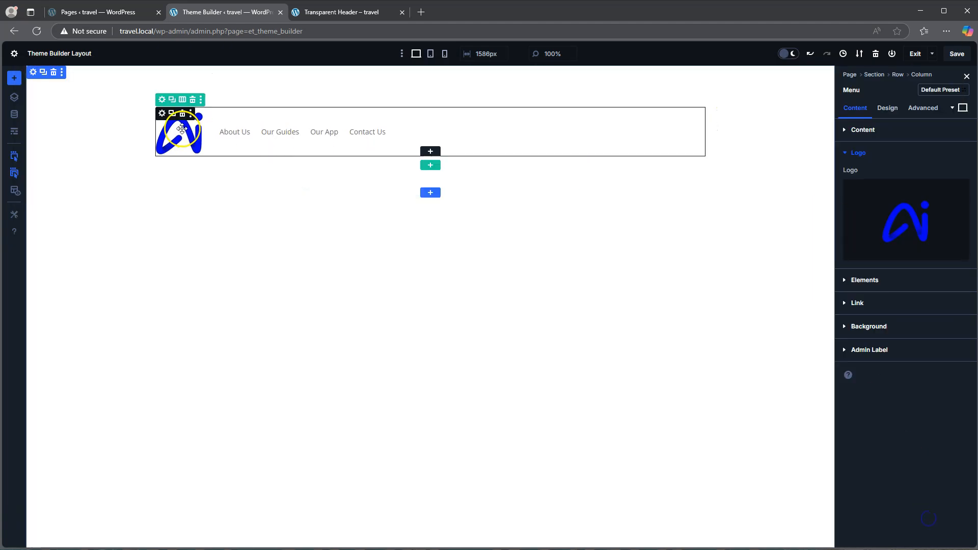
Set the menu's logo max width to 80 px
click(888, 108)
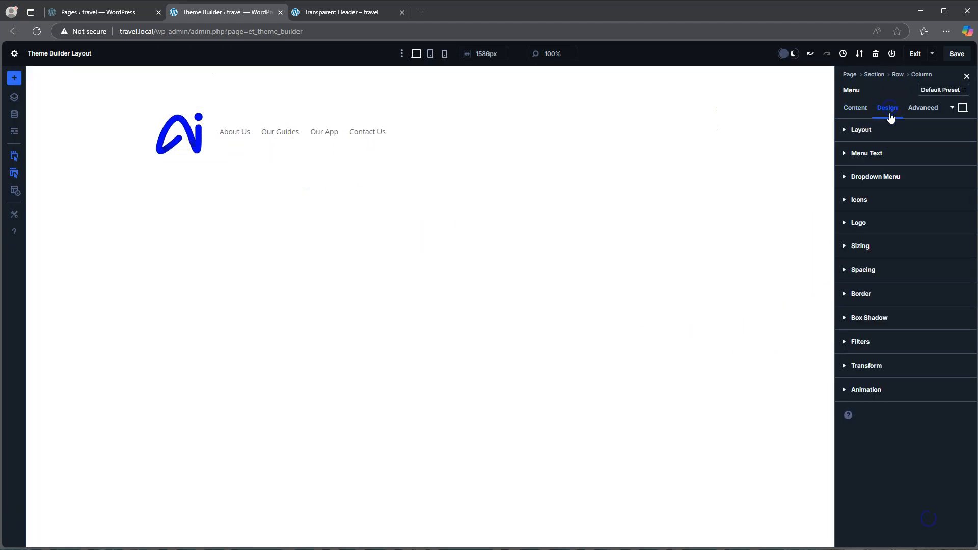
click(861, 247)
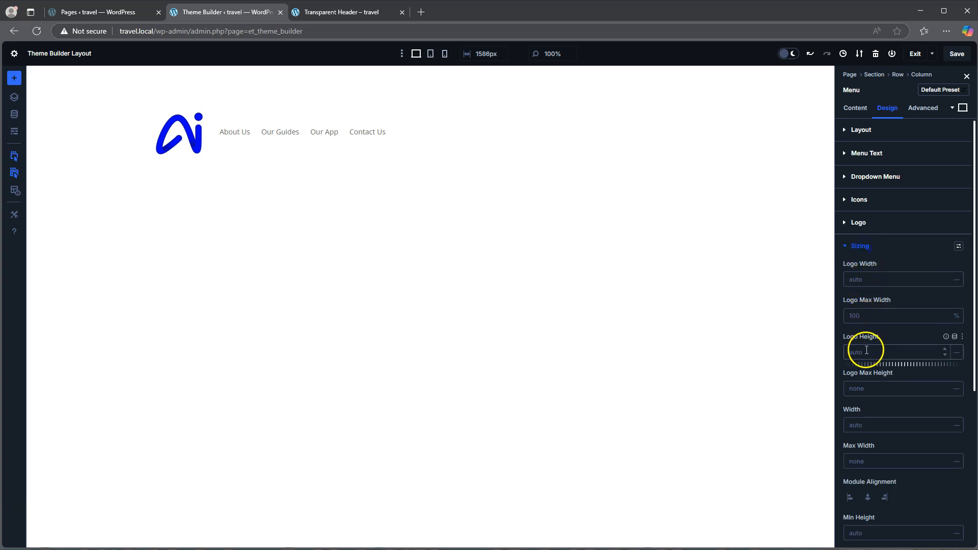
click(868, 316)
text(80p)
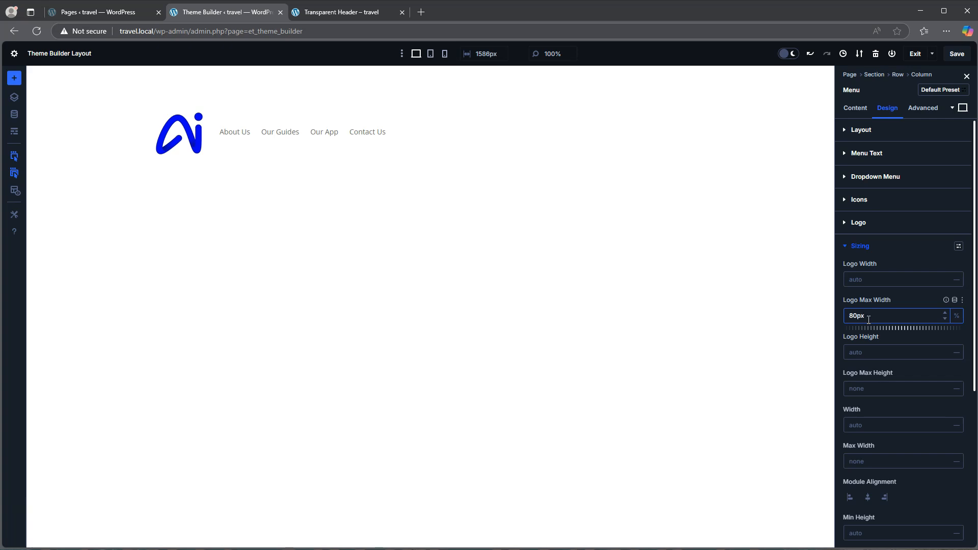
text(x)
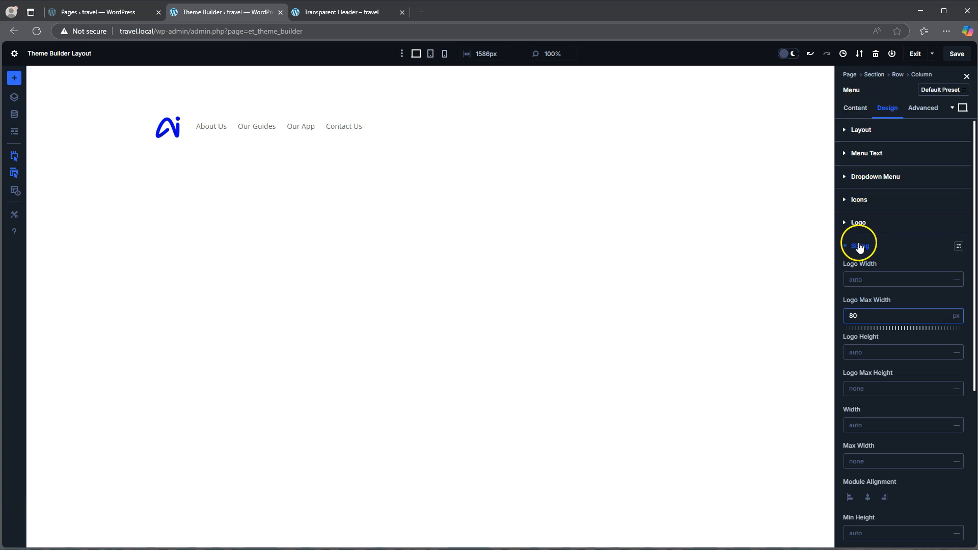
click(860, 247)
Set the menu font weight to Semi Bold and the menu text size to 16 px
click(866, 153)
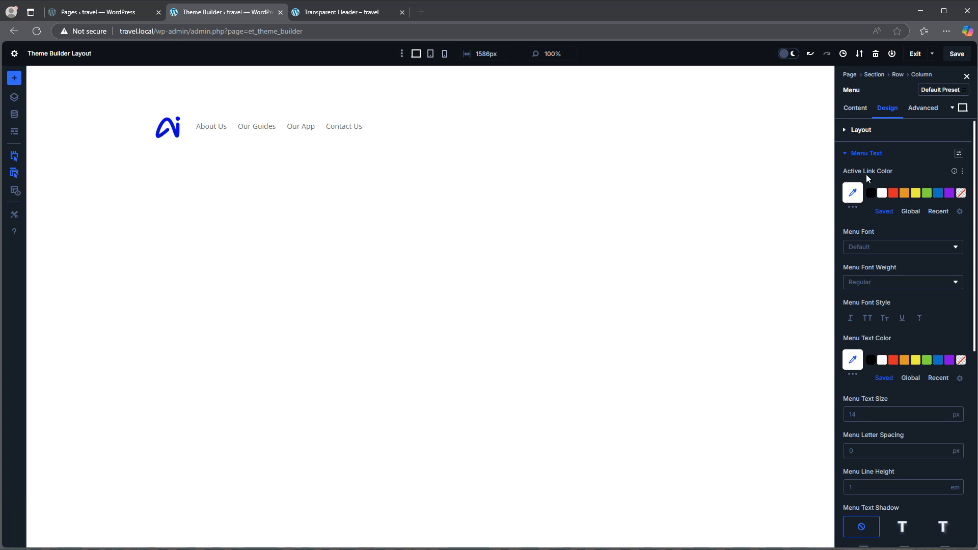
mouse_move(221, 142)
click(878, 284)
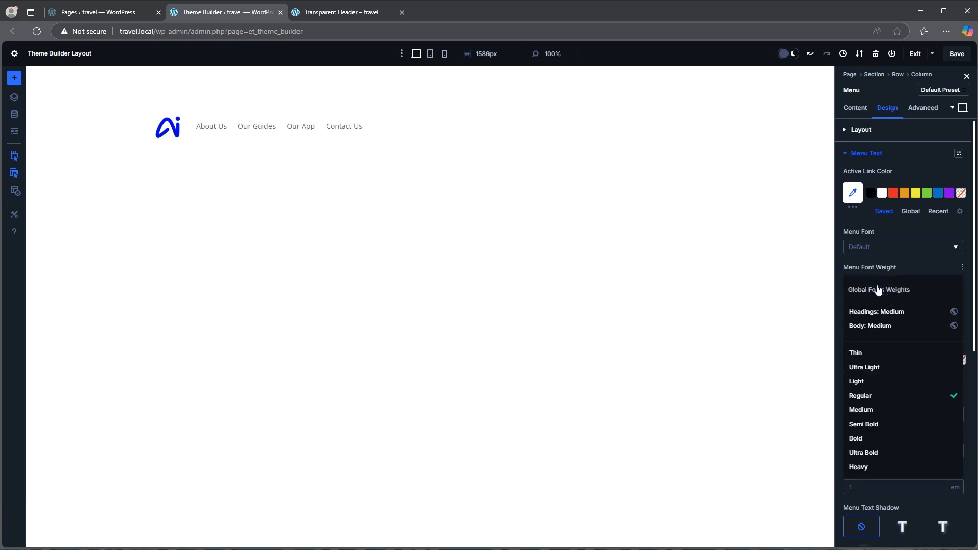
click(868, 424)
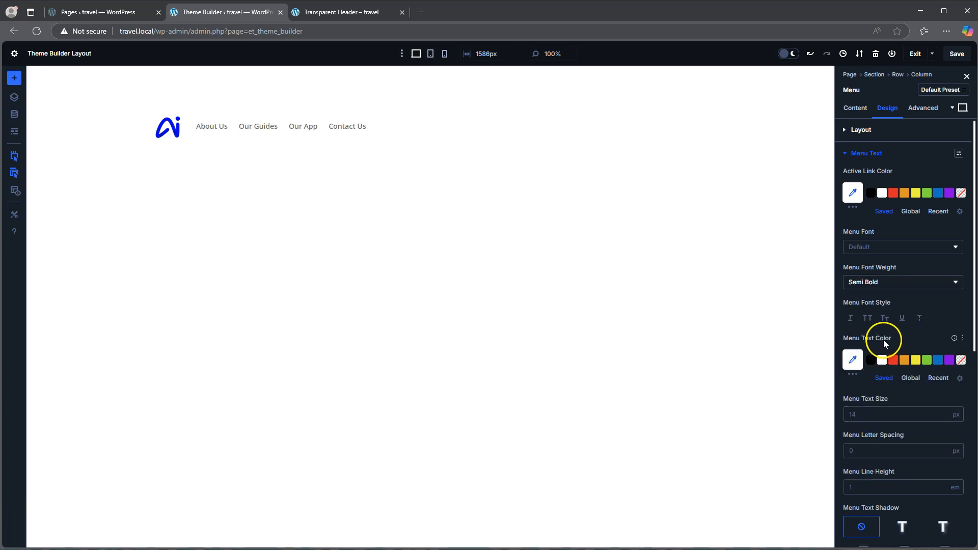
scroll(883, 340, down, 1)
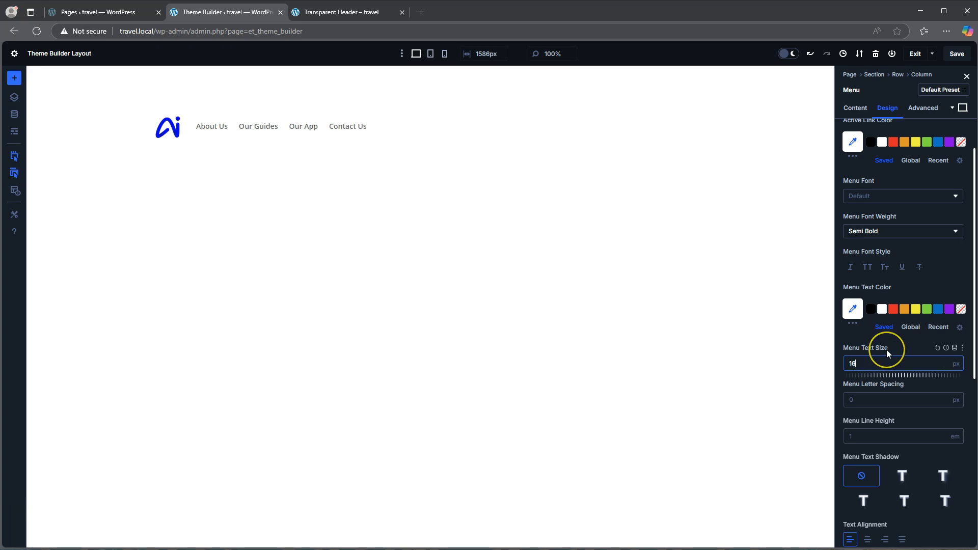
Center the menu's text alignment and set the menu text color to white
scroll(886, 349, down, 3)
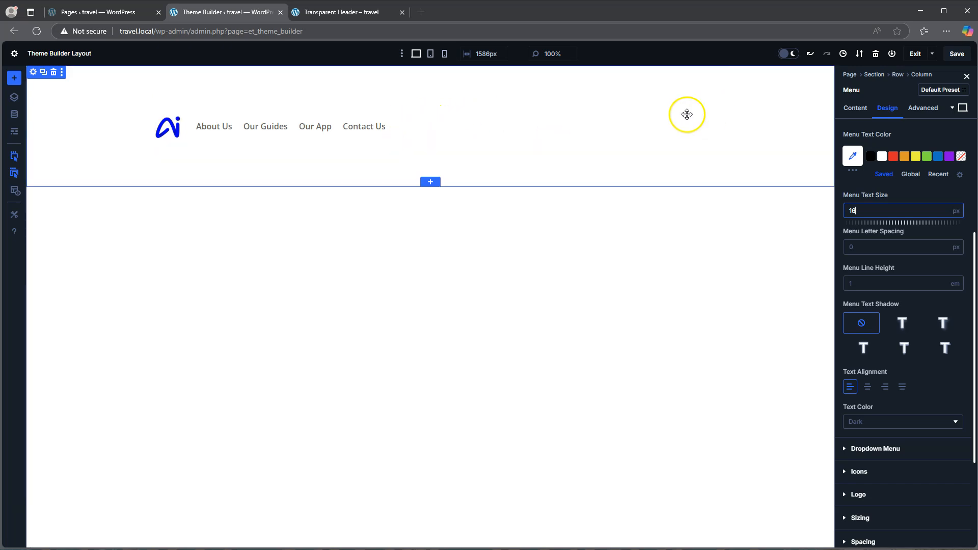
click(868, 387)
click(885, 388)
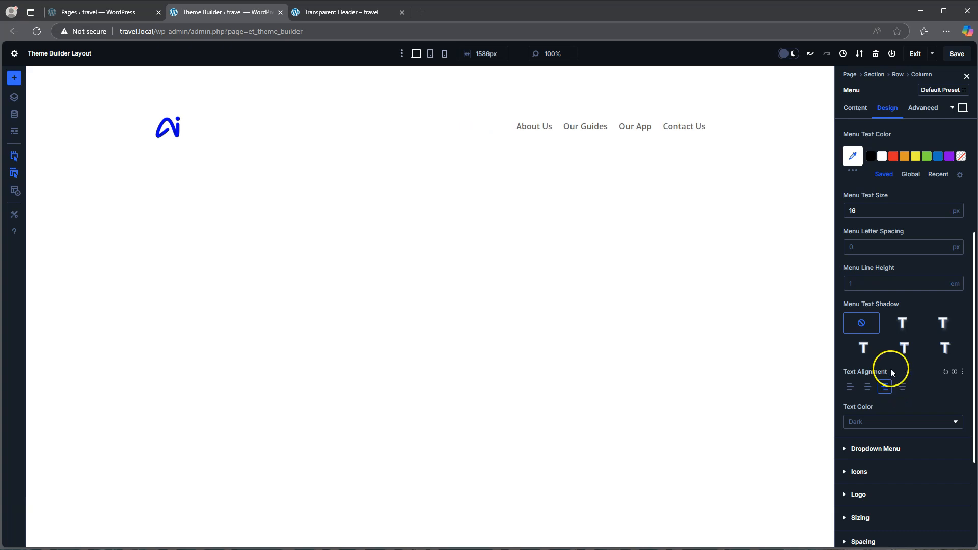
click(868, 388)
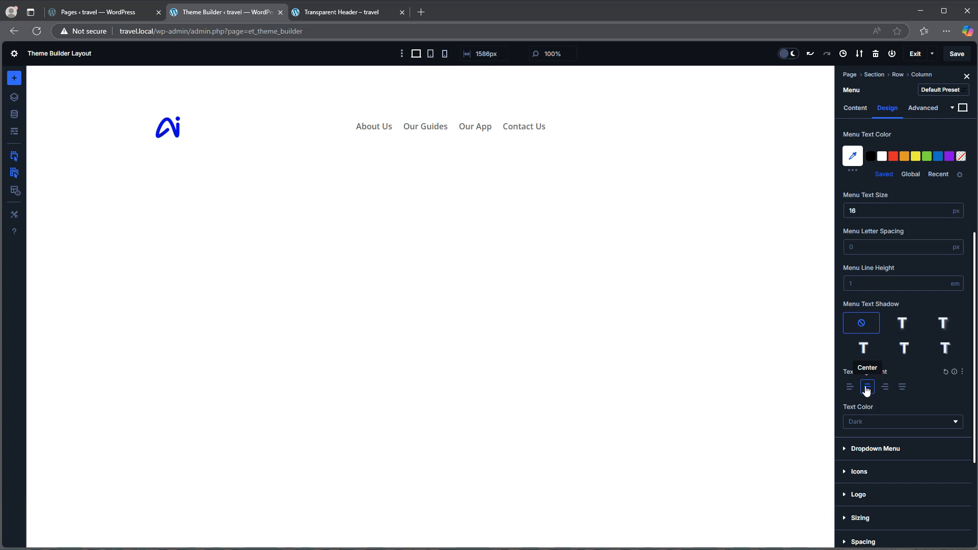
click(882, 157)
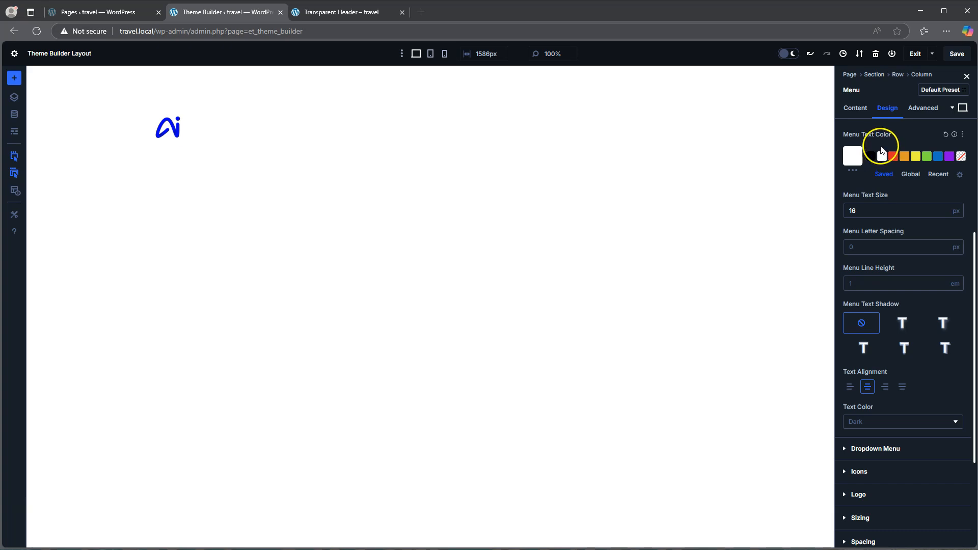
Set the row's top and bottom padding to 0 px with both values linked
click(898, 75)
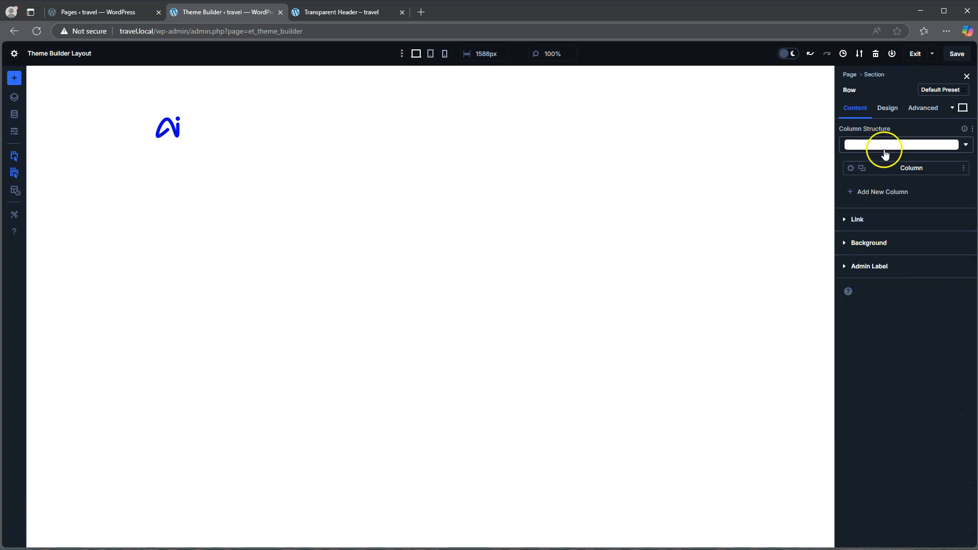
click(888, 108)
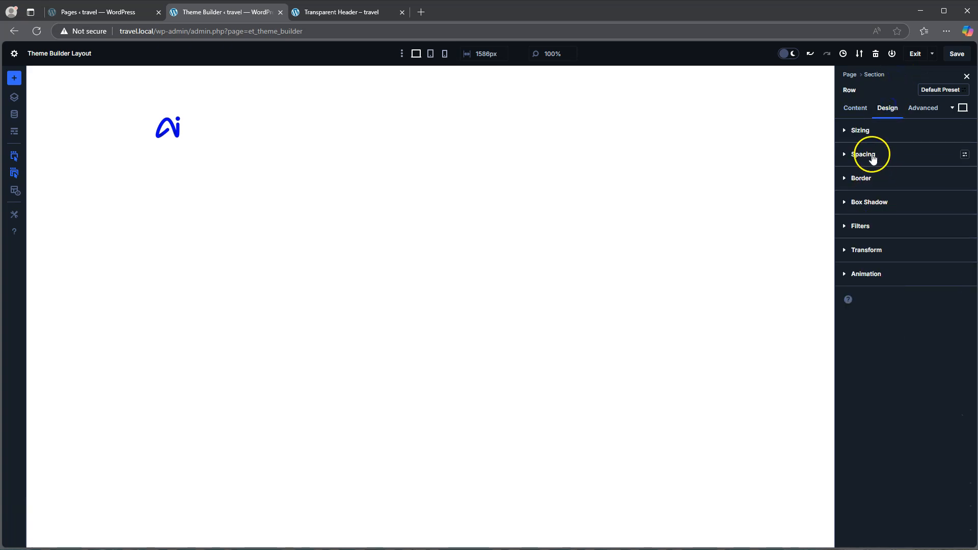
click(866, 156)
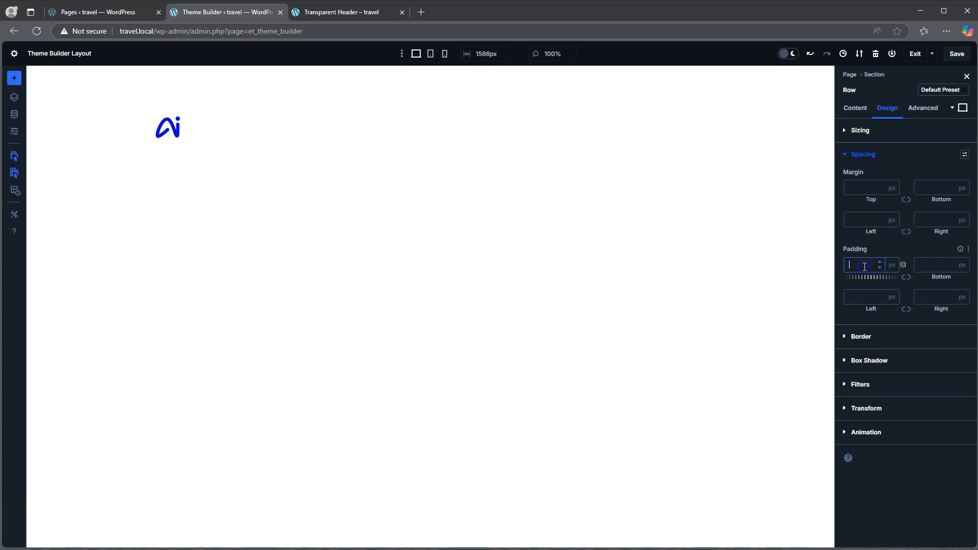
click(898, 267)
text(0)
click(906, 278)
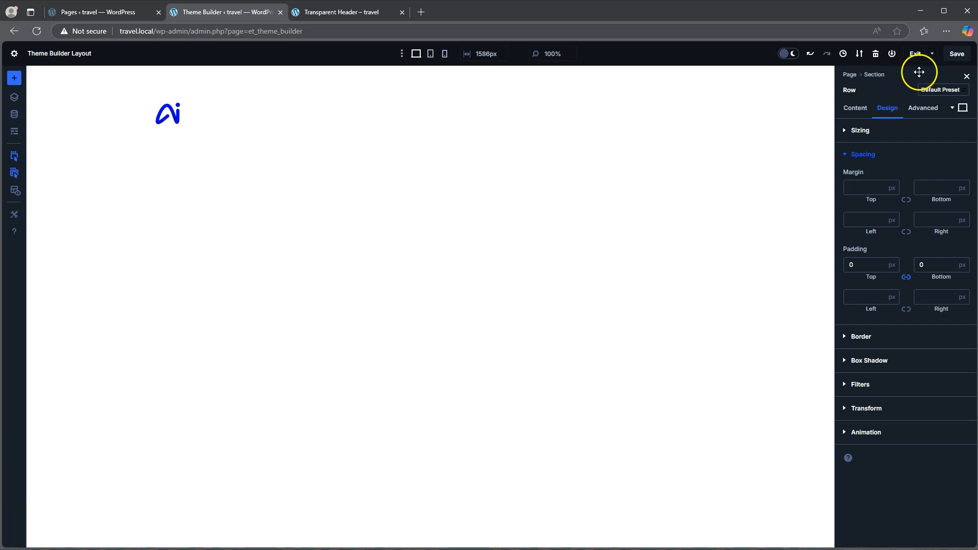
Set the header section's top and bottom padding to 0 px
click(873, 76)
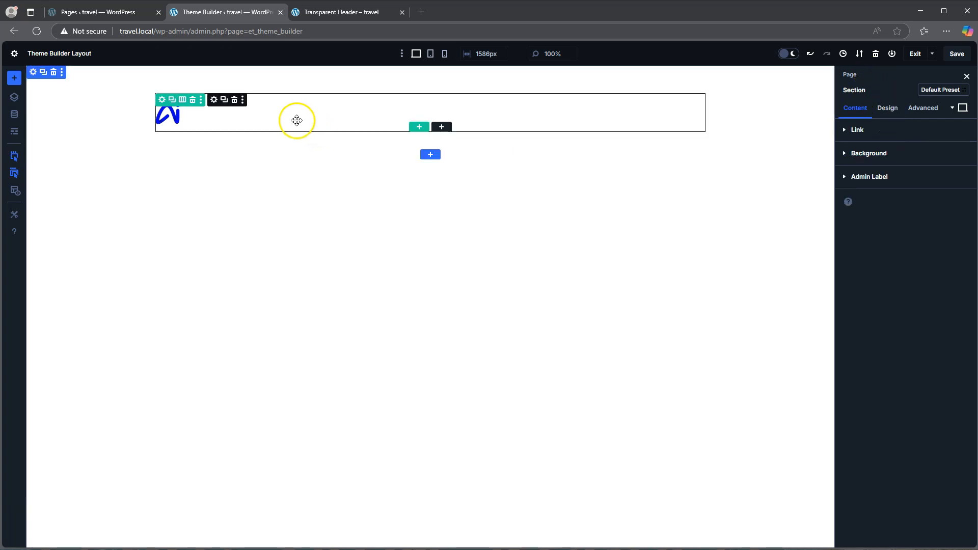
click(887, 112)
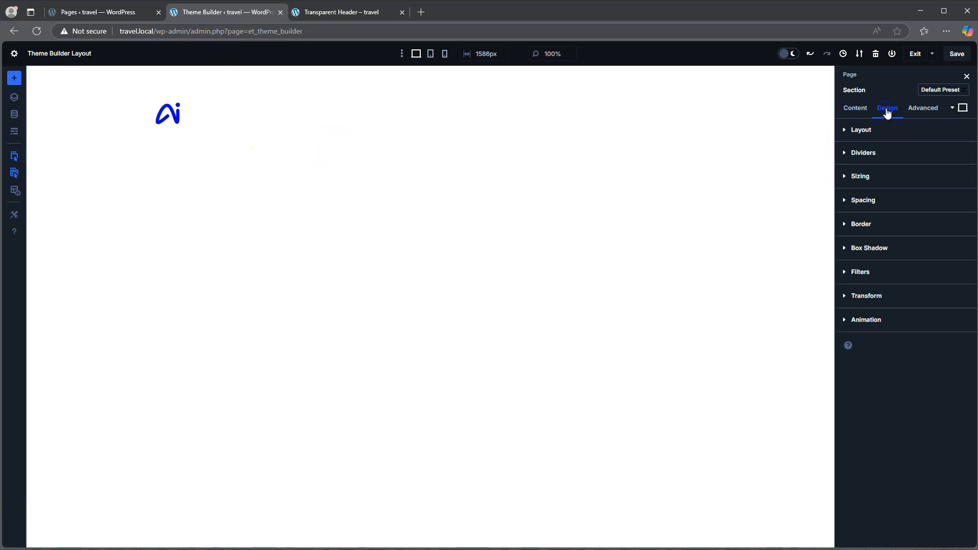
click(874, 203)
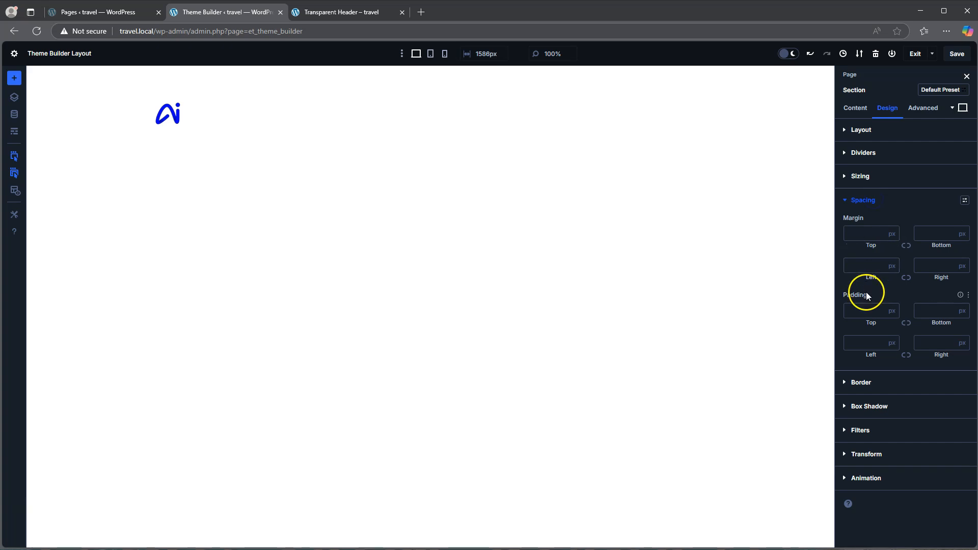
click(866, 311)
text(0)
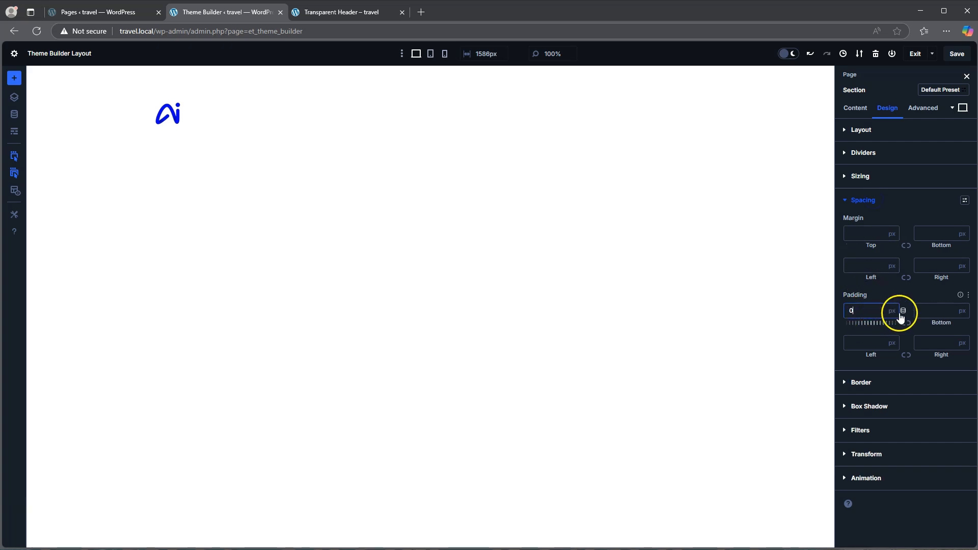
click(918, 311)
text(0)
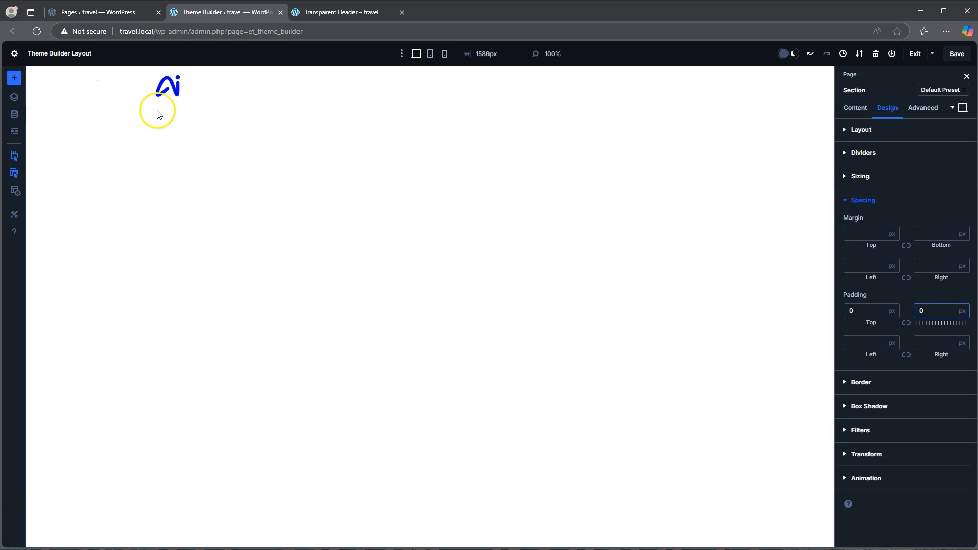
Save the header layout and the Theme Builder changes, and reload the live Transparent Header page to check the result
click(957, 54)
click(914, 54)
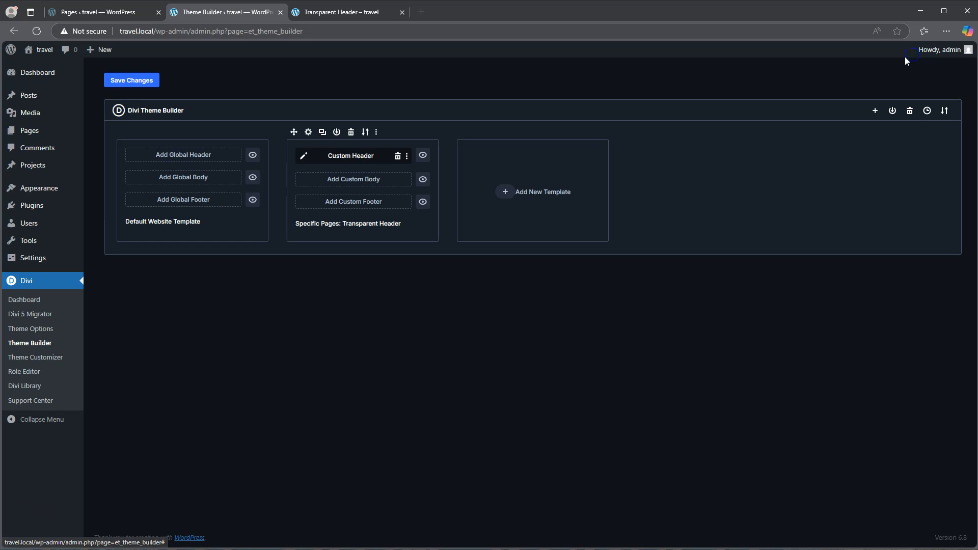
click(125, 82)
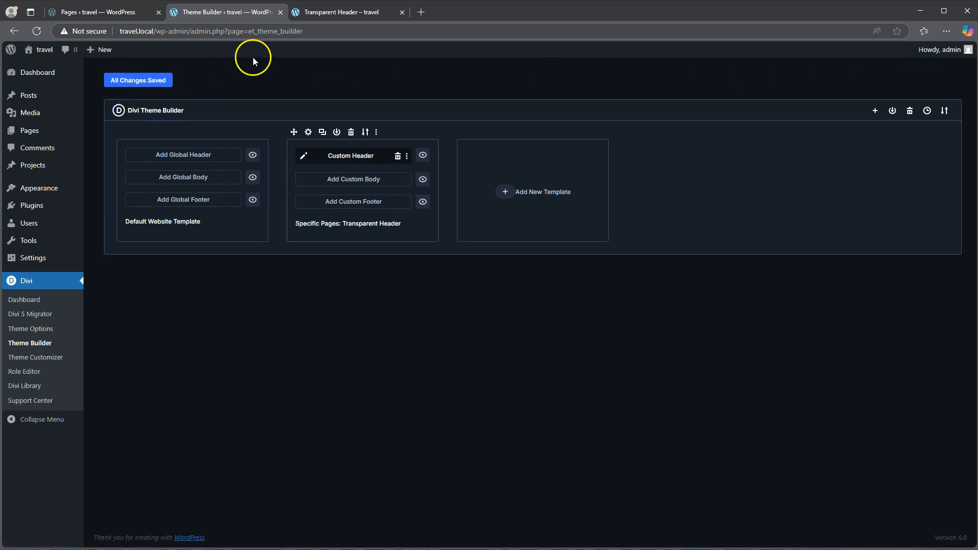
click(338, 12)
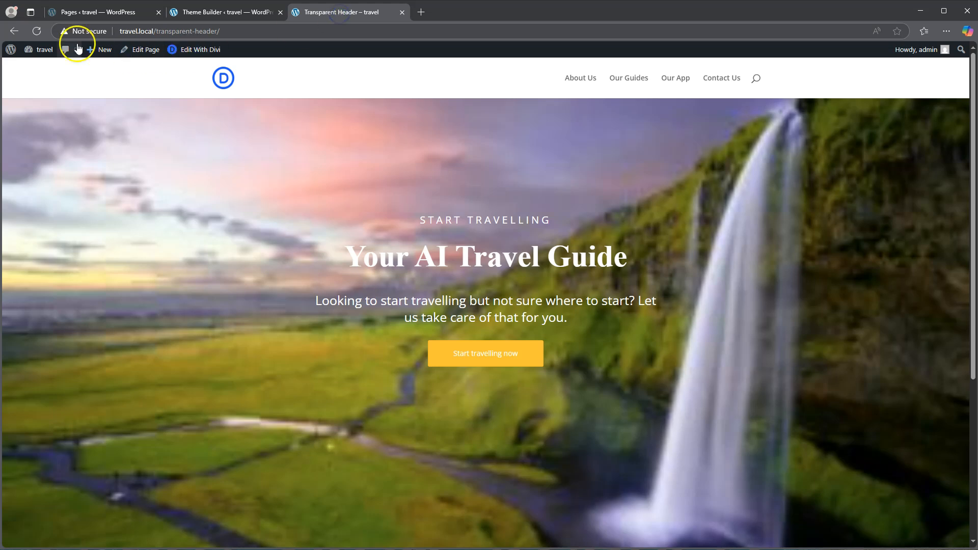
click(37, 32)
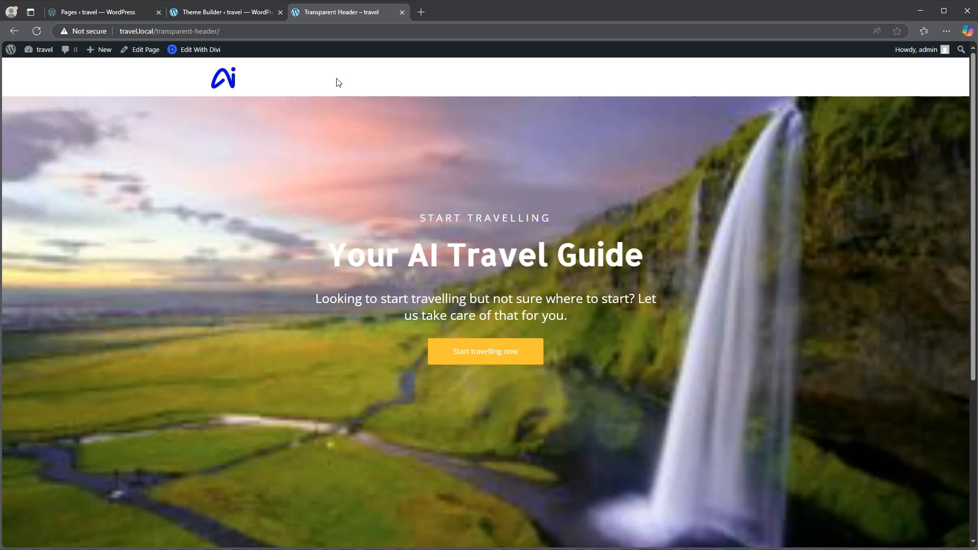
Reopen the custom header for editing in the Theme Builder and make the section's background color transparent
click(227, 13)
click(304, 156)
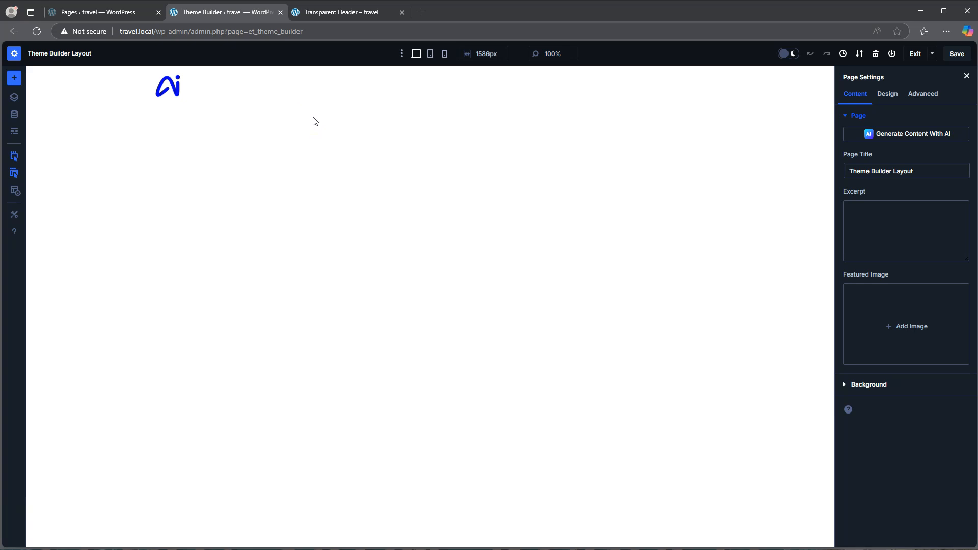
mouse_move(199, 89)
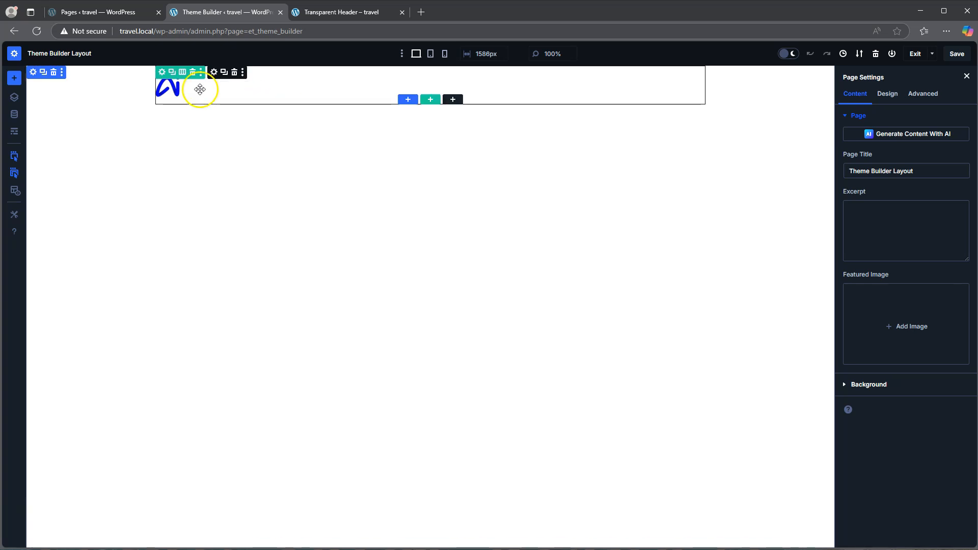
click(33, 73)
click(885, 161)
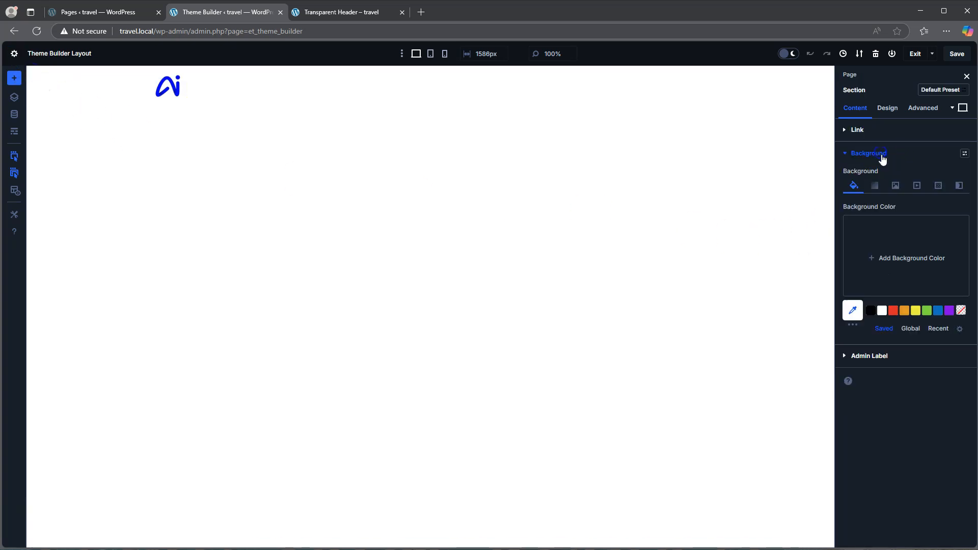
click(961, 310)
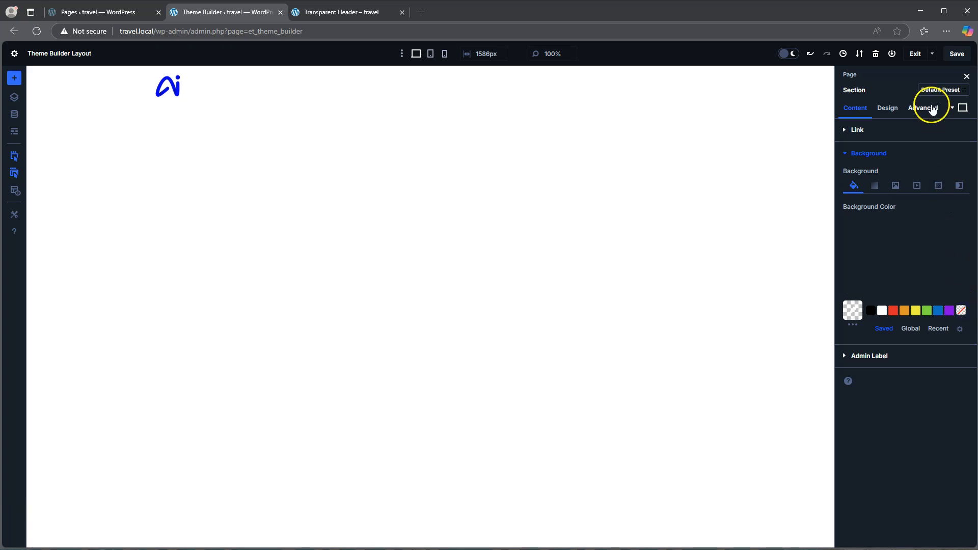
Make the header row's background color transparent
mouse_move(175, 75)
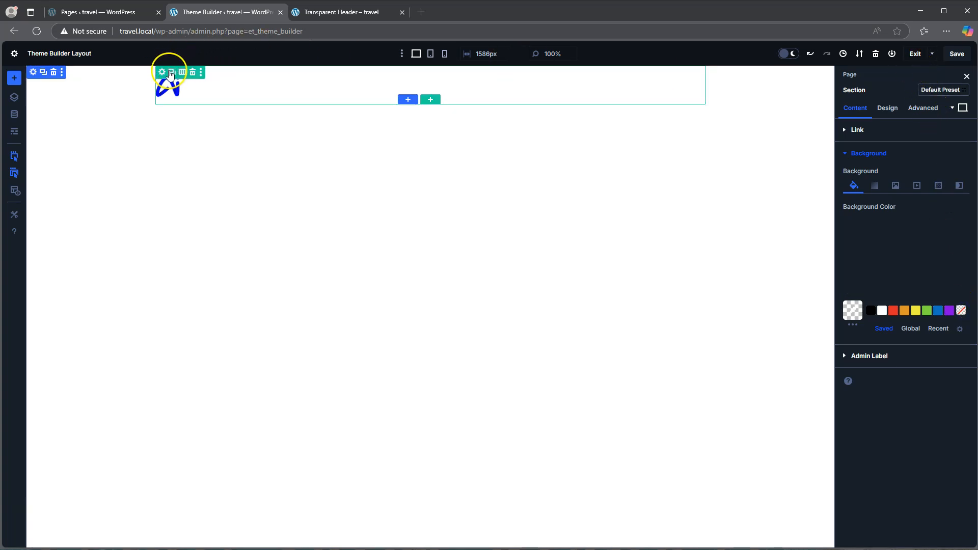
click(225, 91)
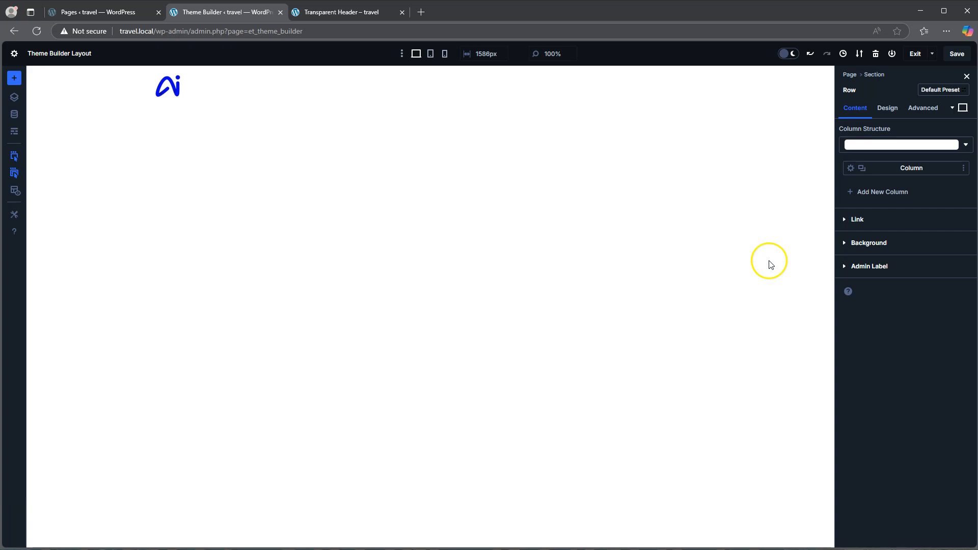
click(872, 243)
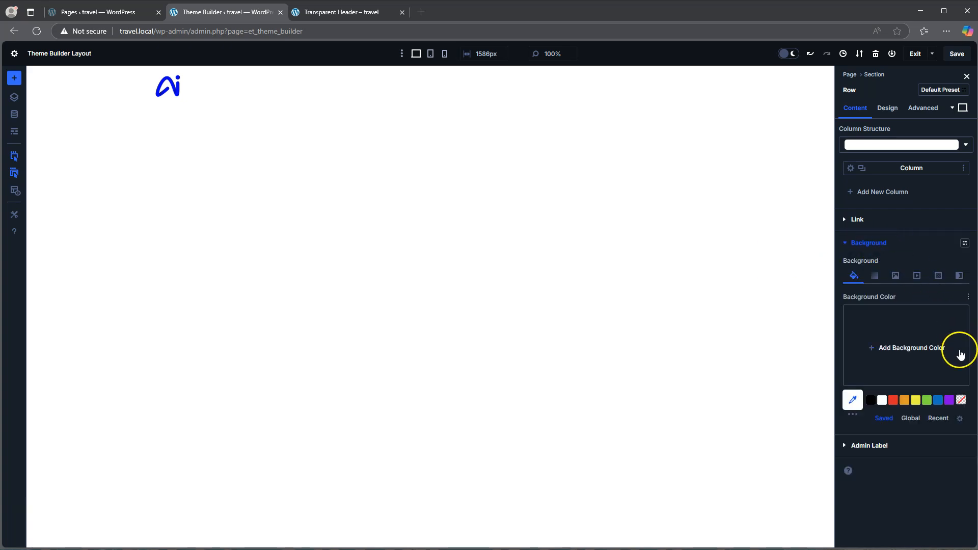
click(961, 399)
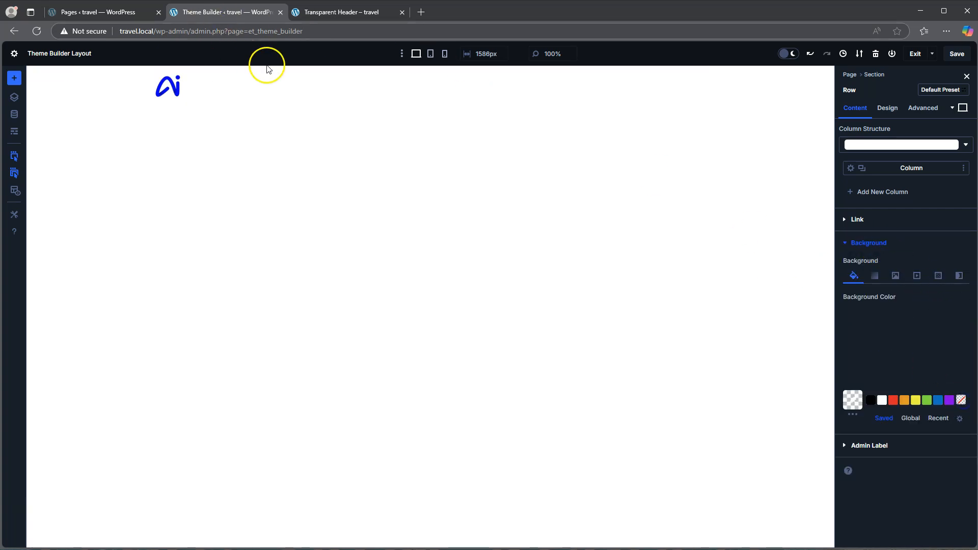
Replace the menu module's white background color with transparent
click(214, 72)
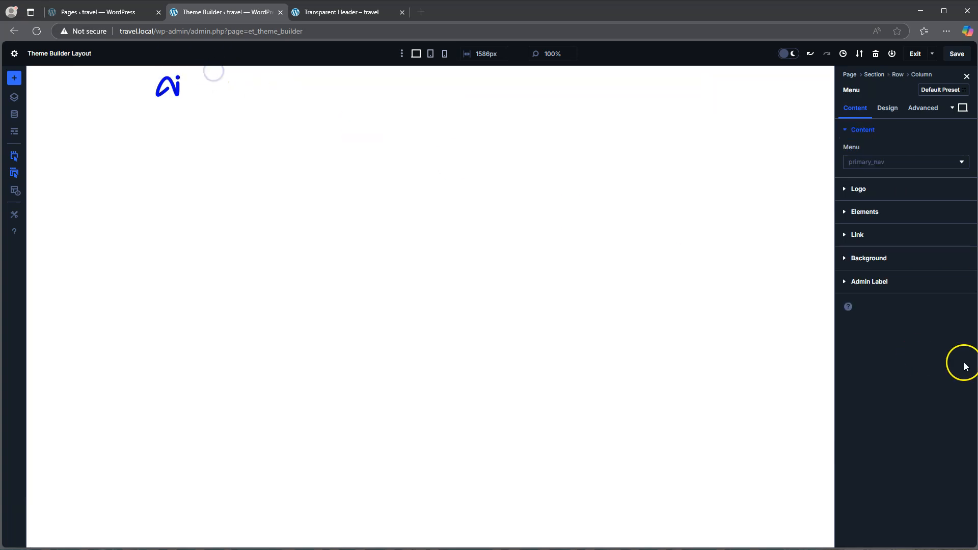
click(886, 258)
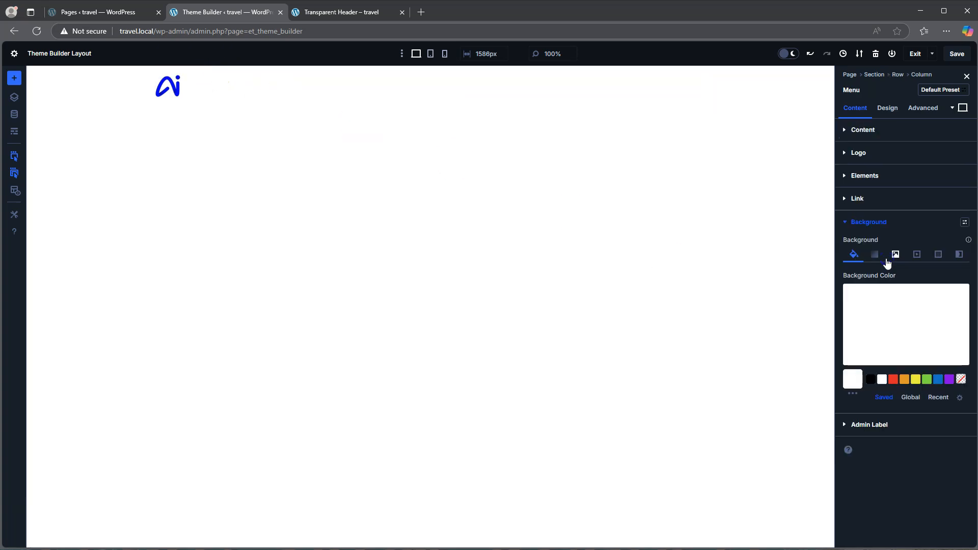
click(960, 380)
Save the transparent backgrounds and reload the live Transparent Header page to check them
click(957, 54)
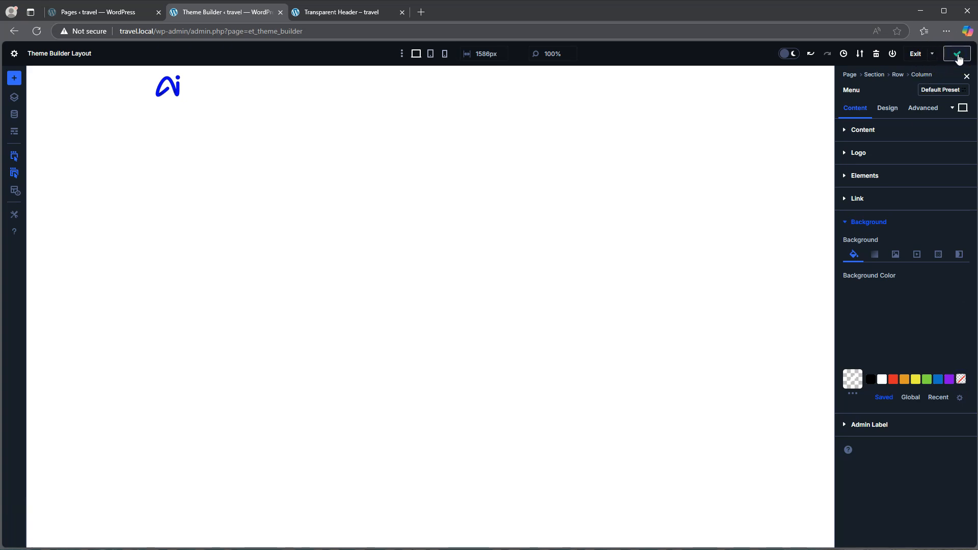
click(336, 15)
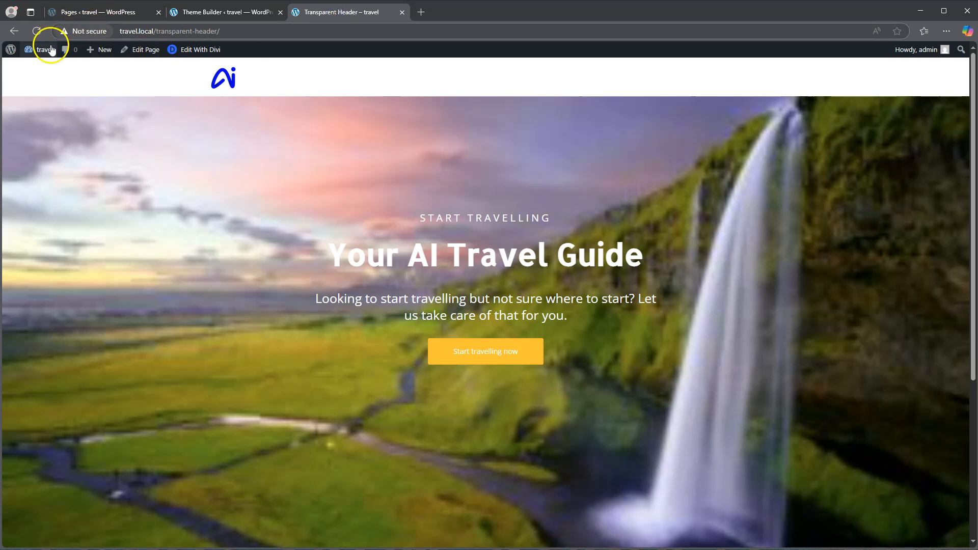
click(38, 31)
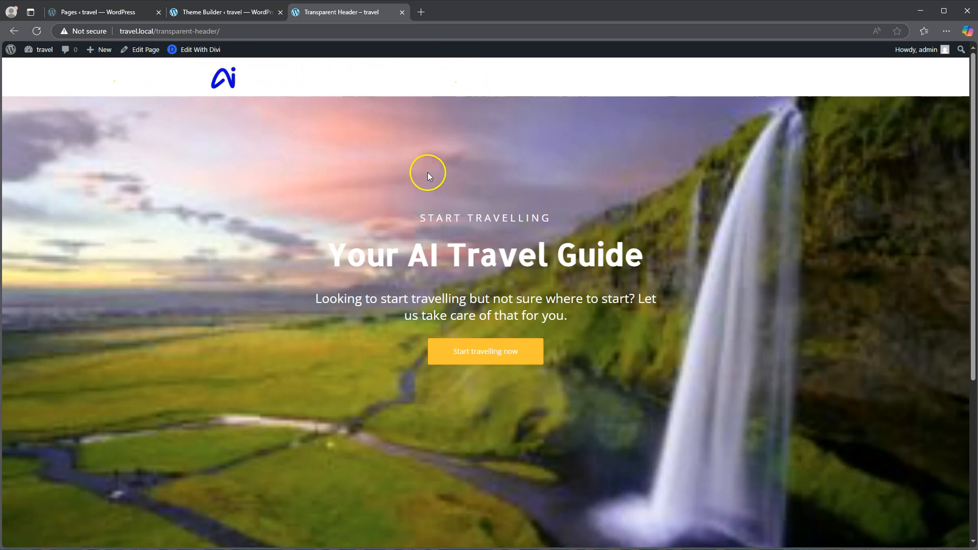
Return to the header layout and set the row's position to Absolute with a top-center offset origin
click(227, 15)
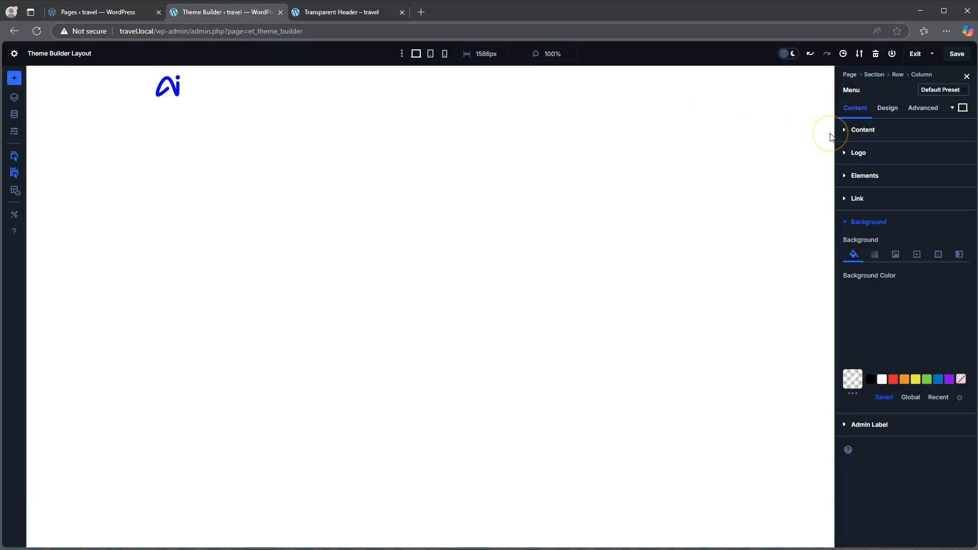
click(884, 116)
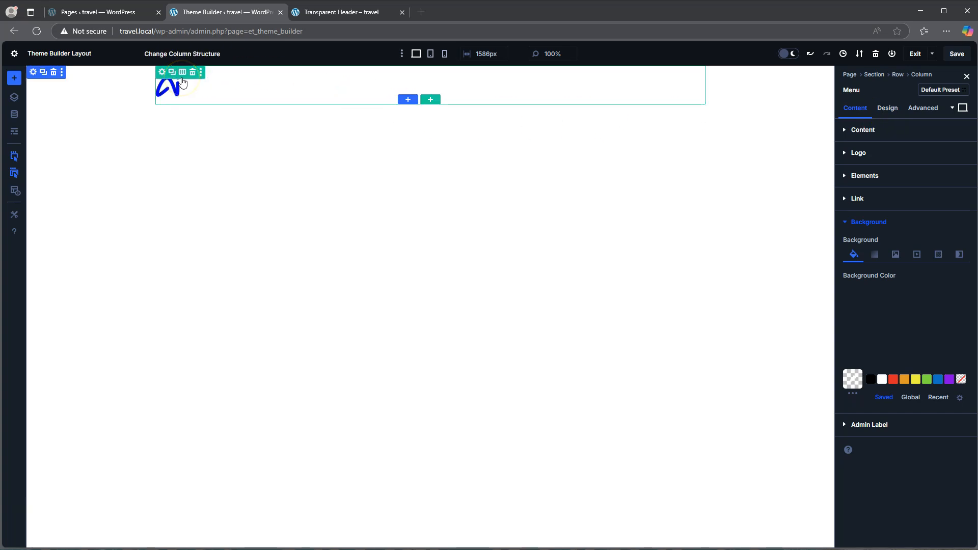
click(165, 73)
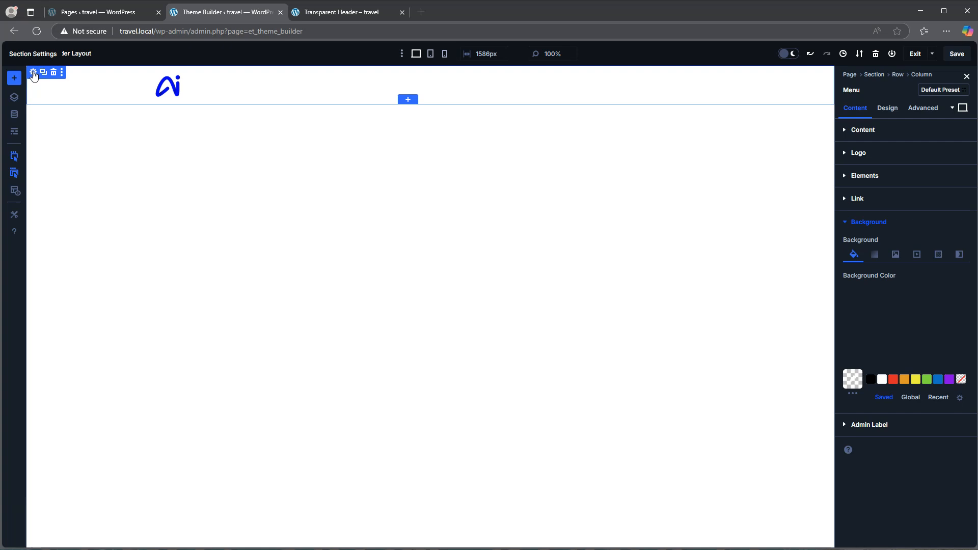
mouse_move(166, 87)
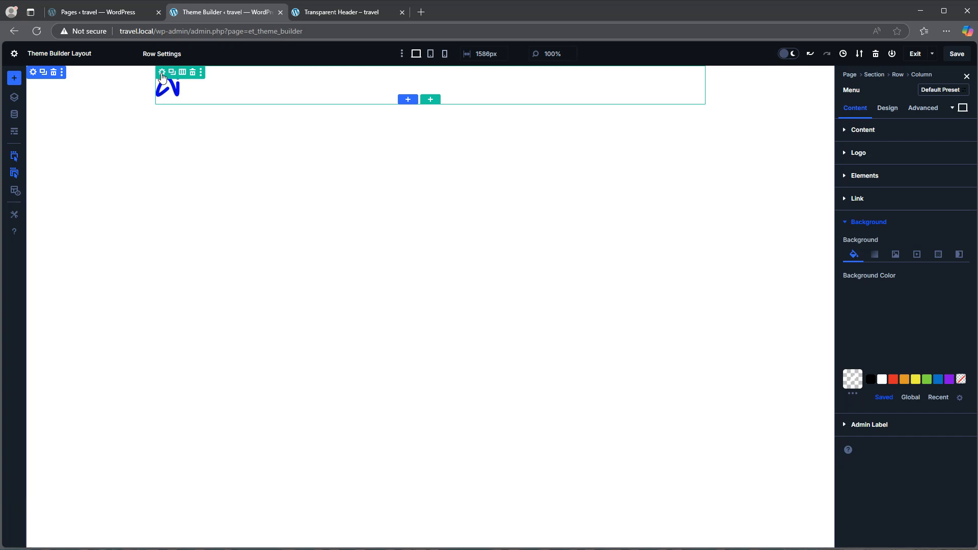
click(163, 77)
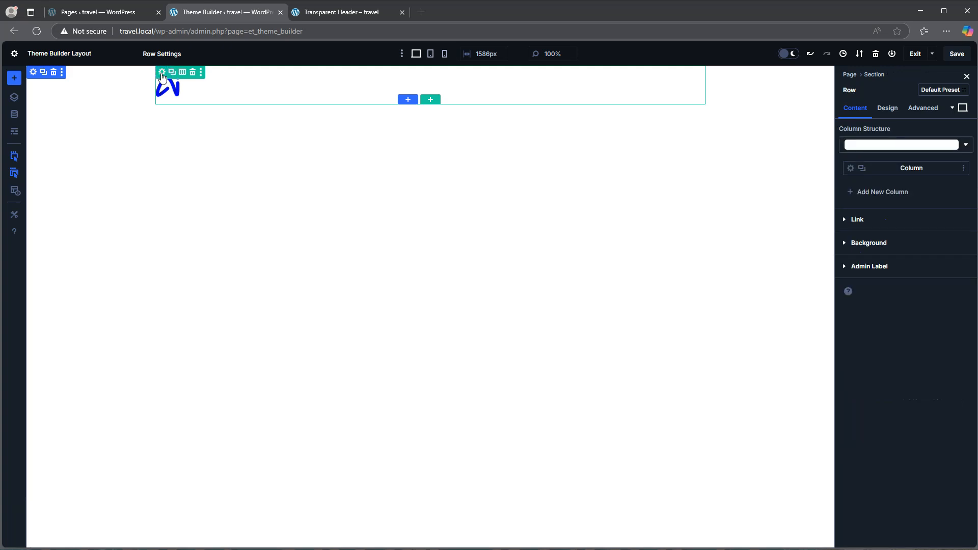
click(921, 113)
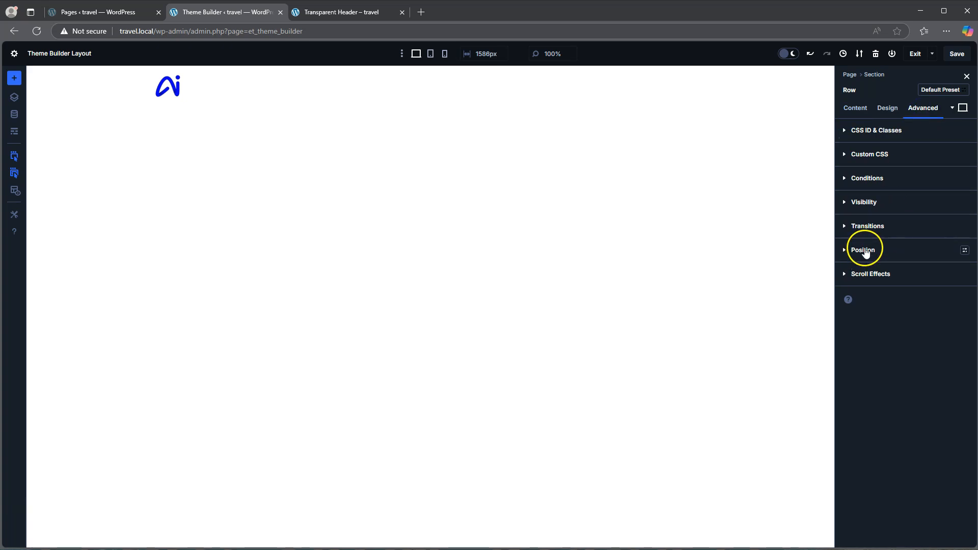
click(865, 252)
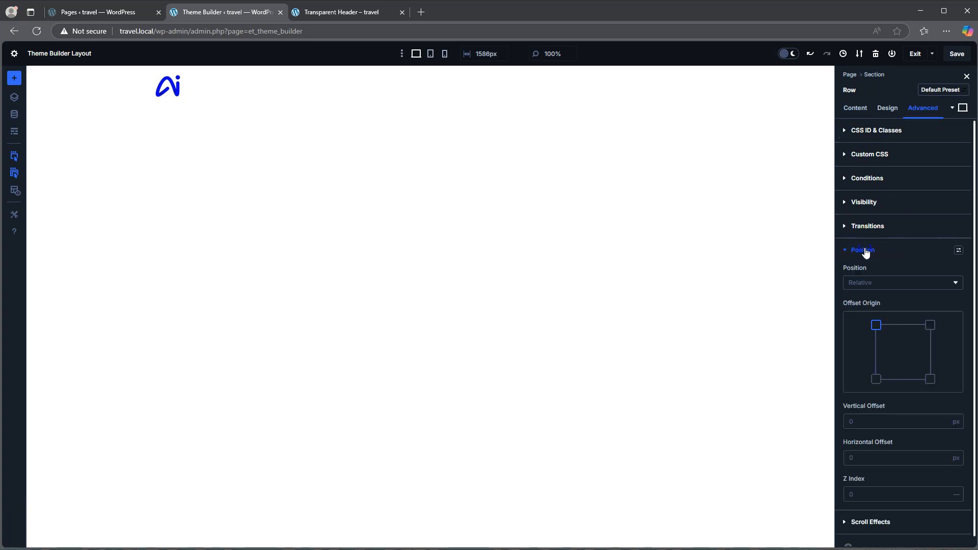
click(861, 283)
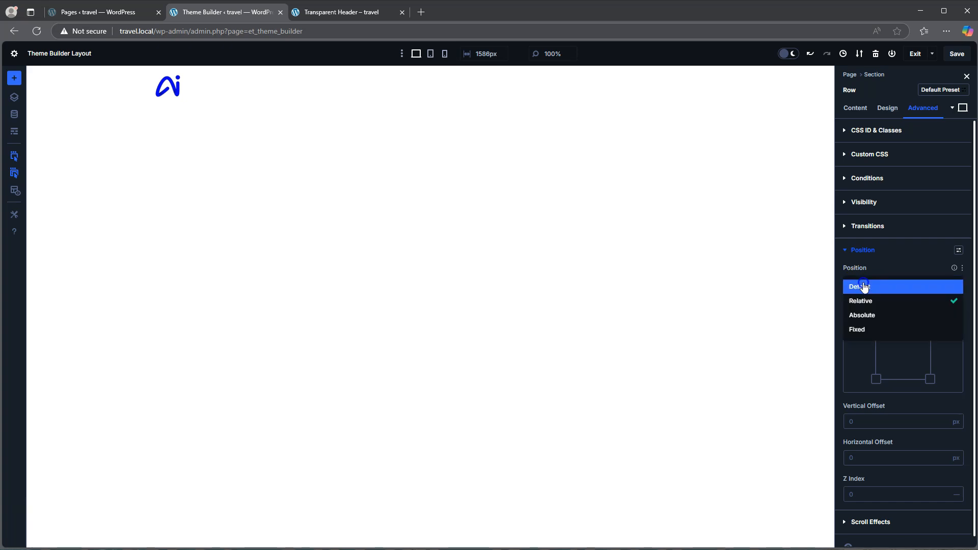
click(870, 316)
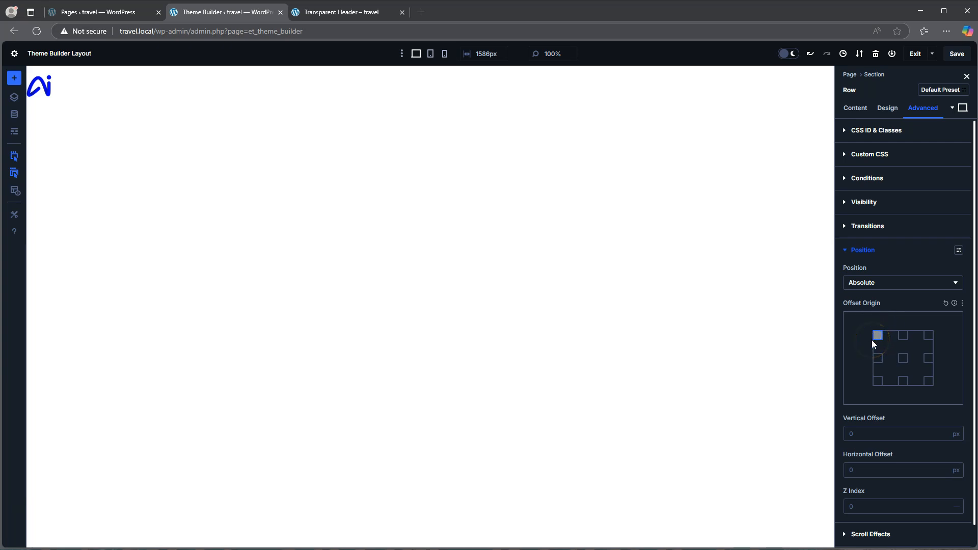
click(928, 335)
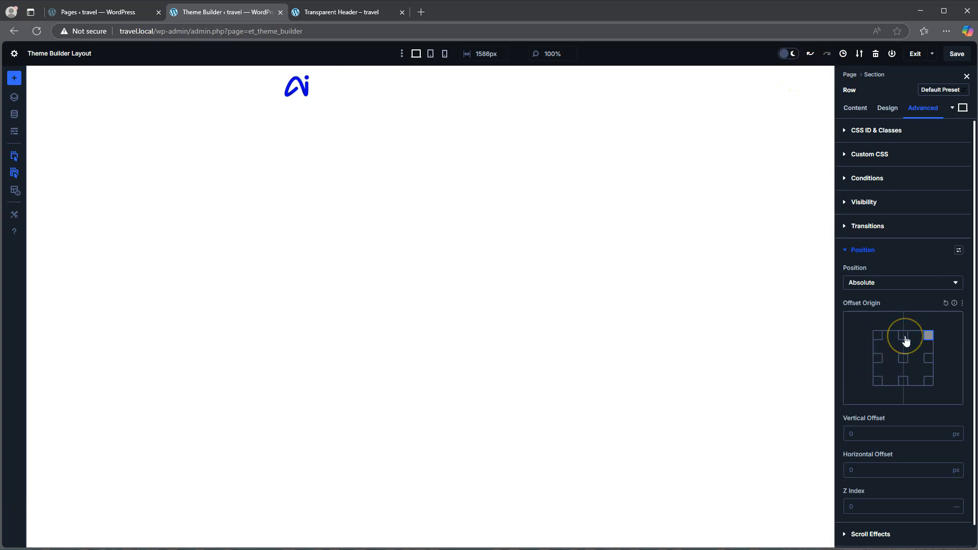
click(904, 337)
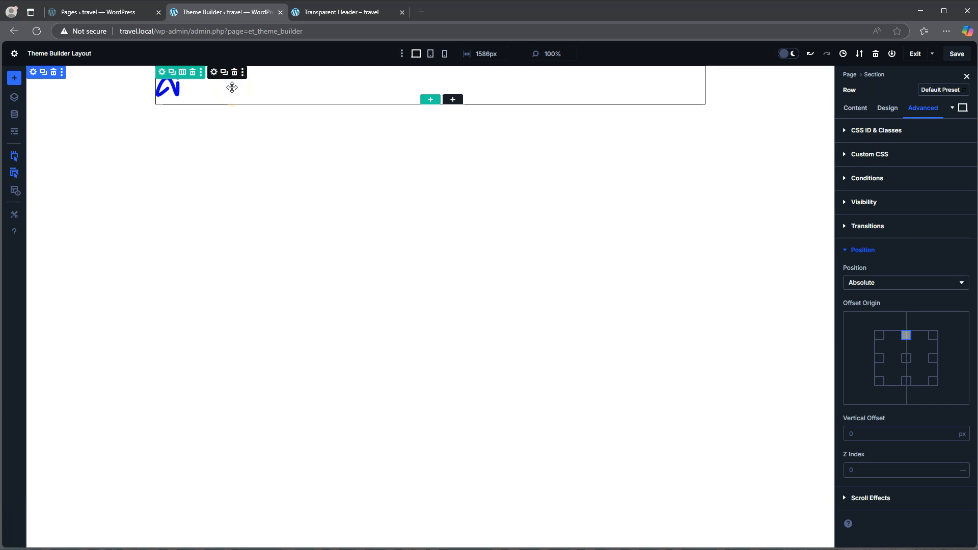
Save the row's position change and reload the live Transparent Header page to check the header overlay
click(956, 54)
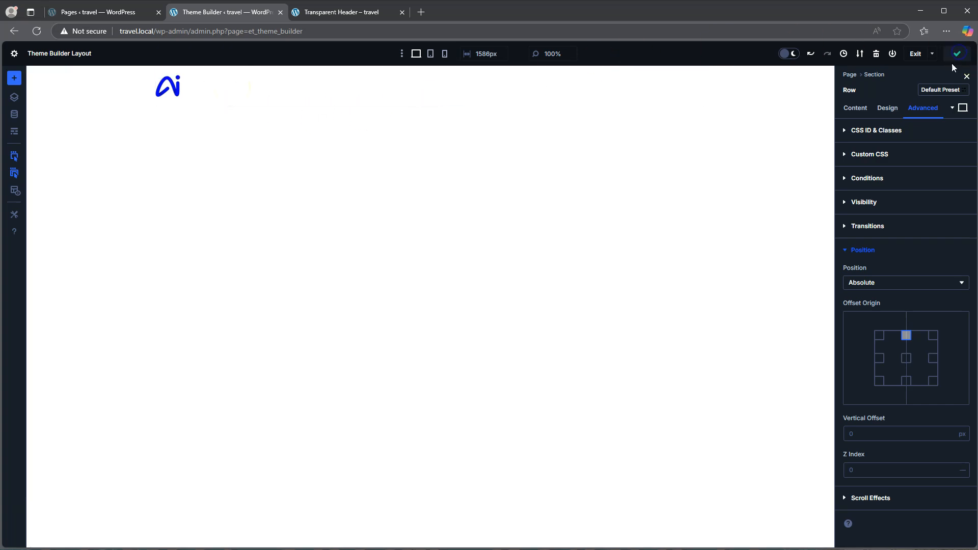
click(343, 14)
click(39, 31)
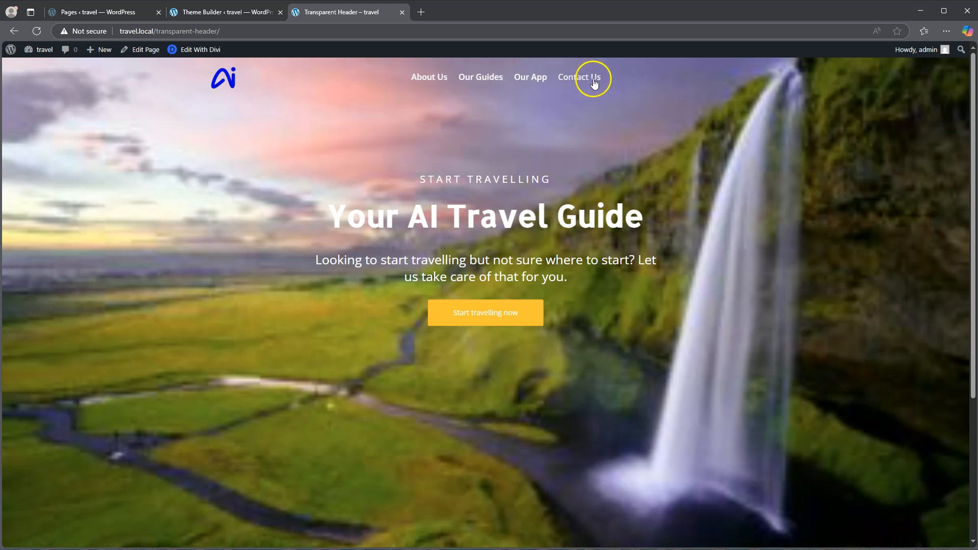
Check how the header overlay behaves while scrolling through the live Transparent Header page
click(541, 90)
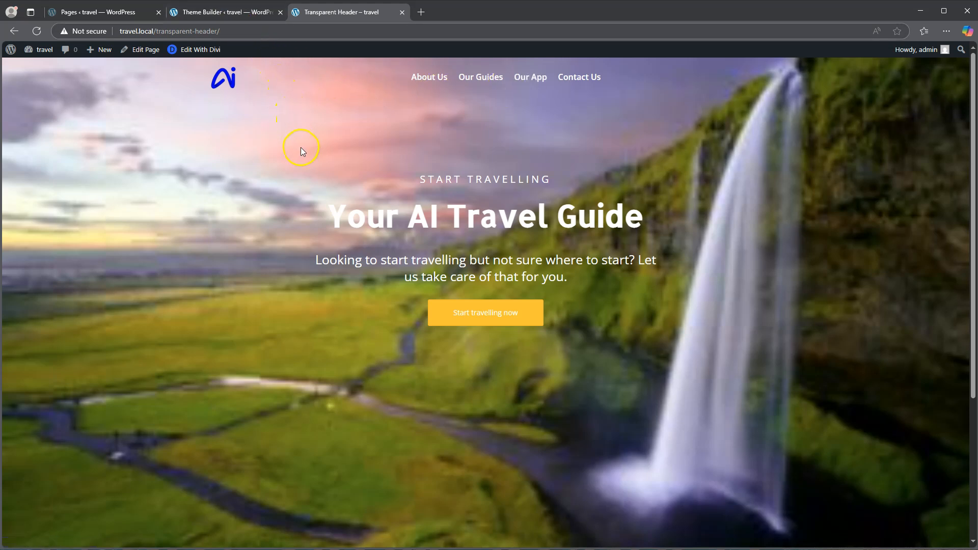
scroll(308, 177, down, 3)
scroll(307, 177, up, 3)
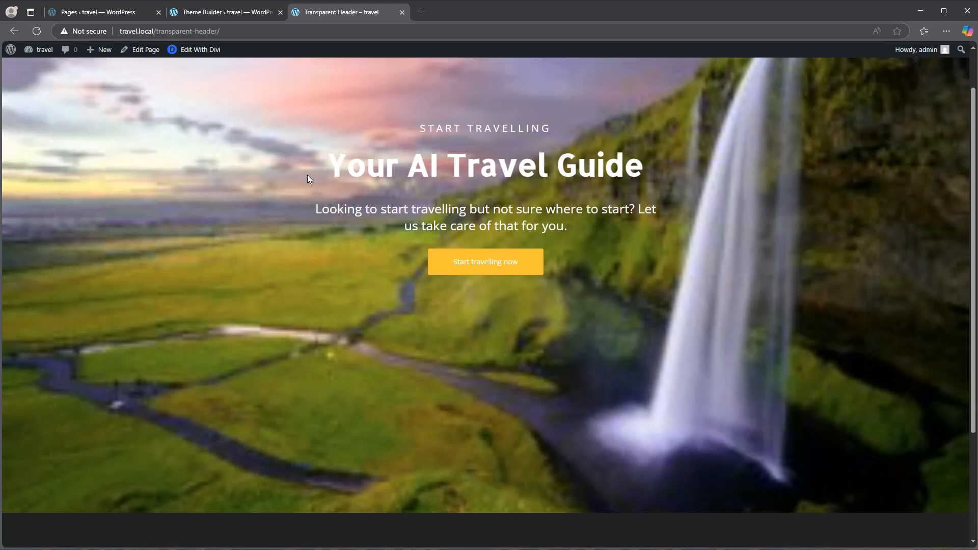
scroll(307, 176, down, 3)
scroll(307, 176, up, 3)
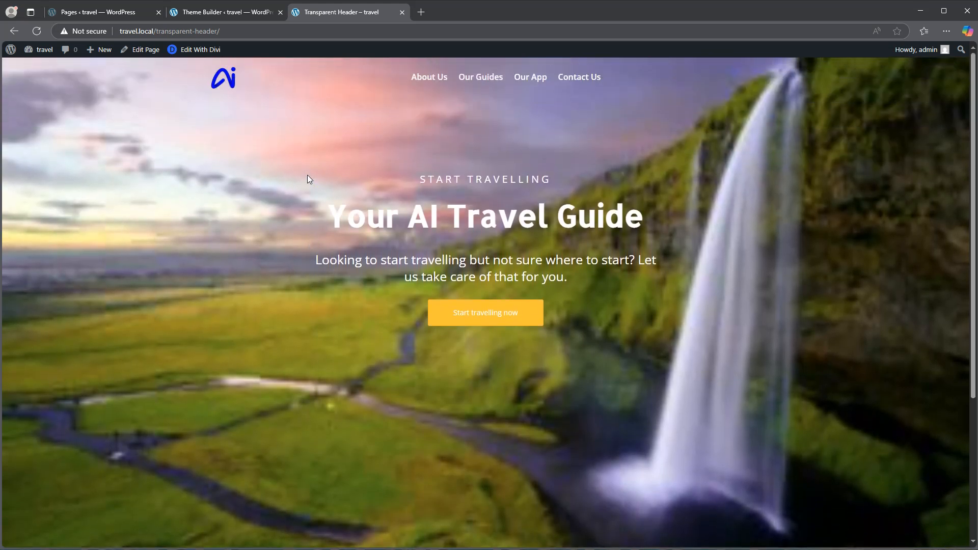
scroll(307, 176, down, 3)
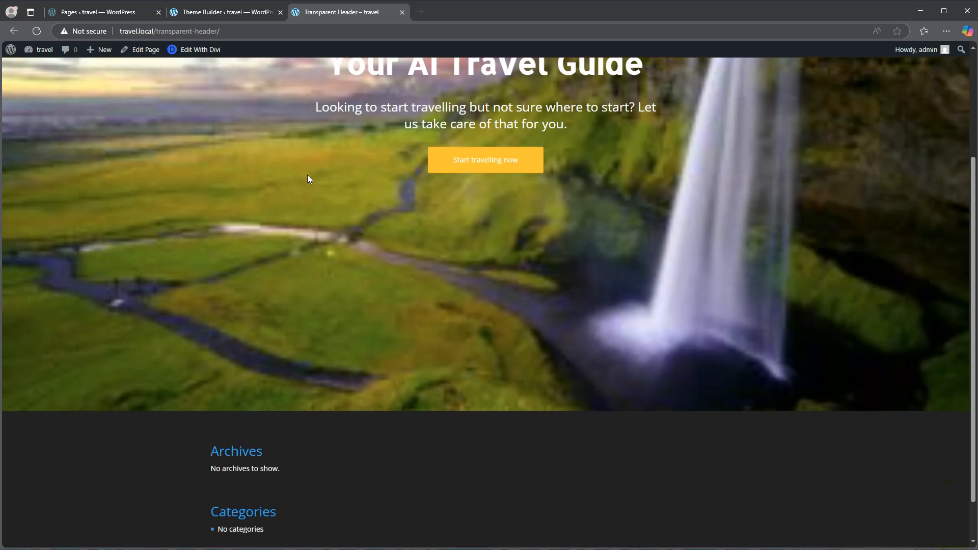
scroll(308, 176, up, 3)
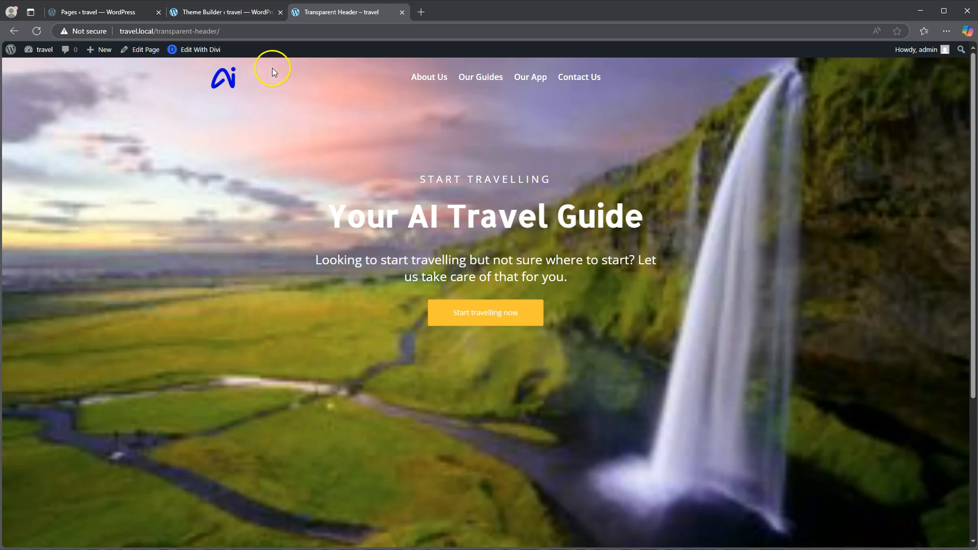
scroll(294, 146, down, 2)
scroll(293, 145, up, 2)
Return to the header layout and set the section's Sticky Position scroll effect to Stick to Top
click(222, 12)
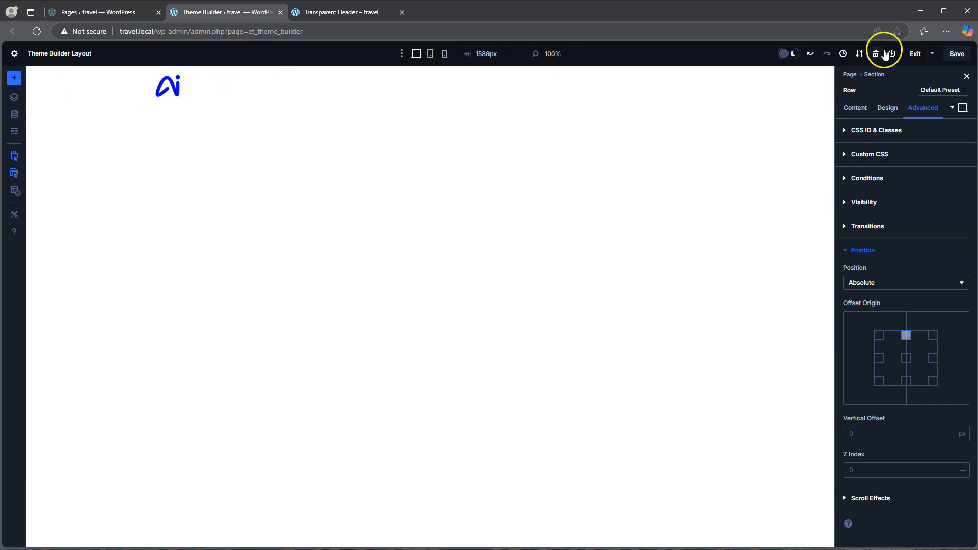
click(874, 75)
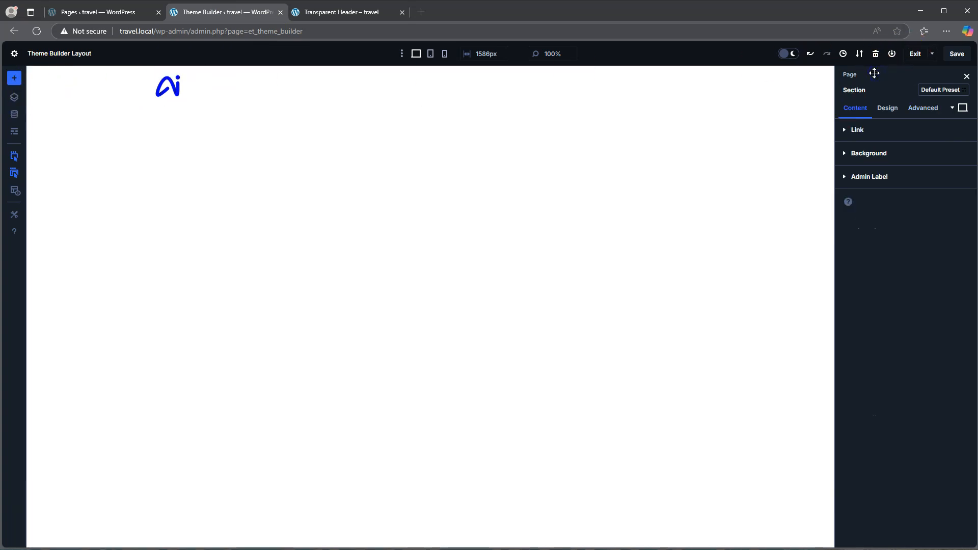
click(921, 108)
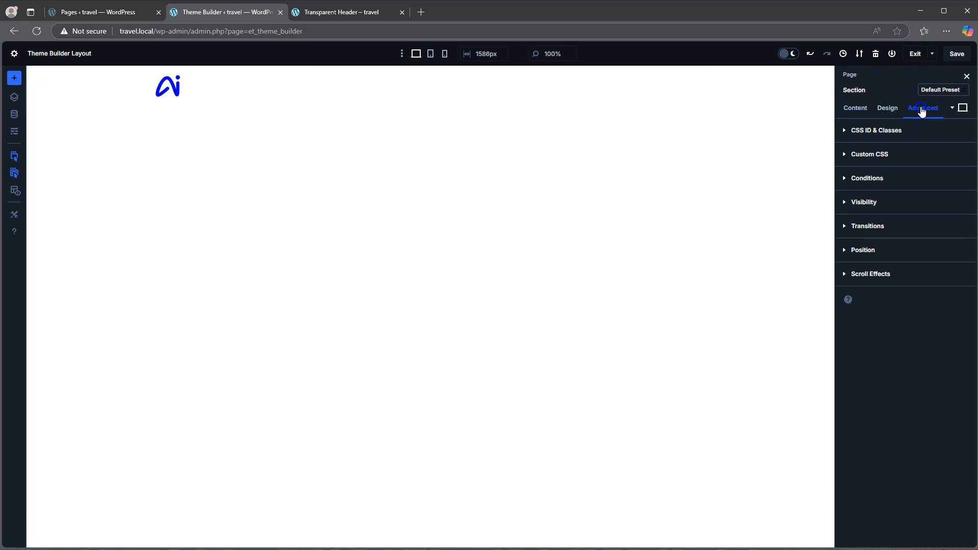
click(870, 275)
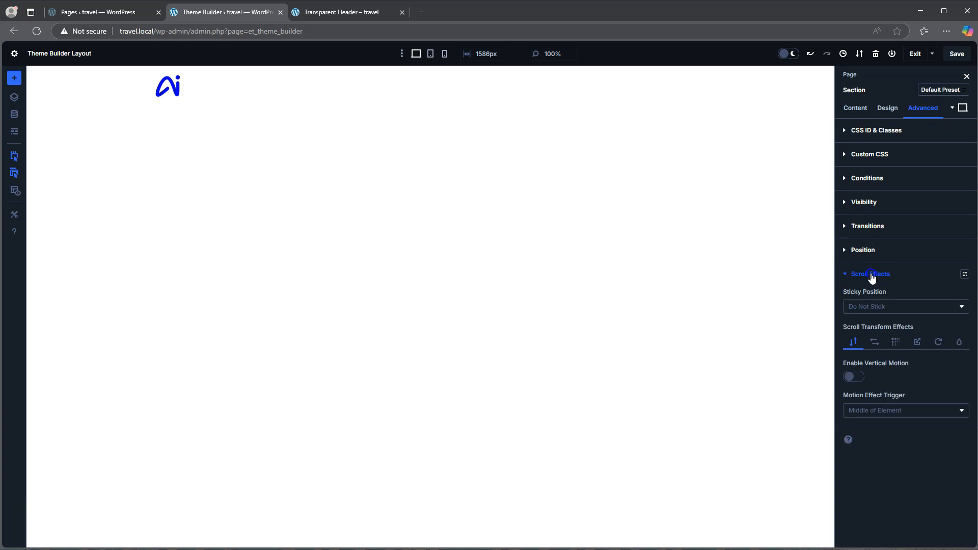
click(877, 308)
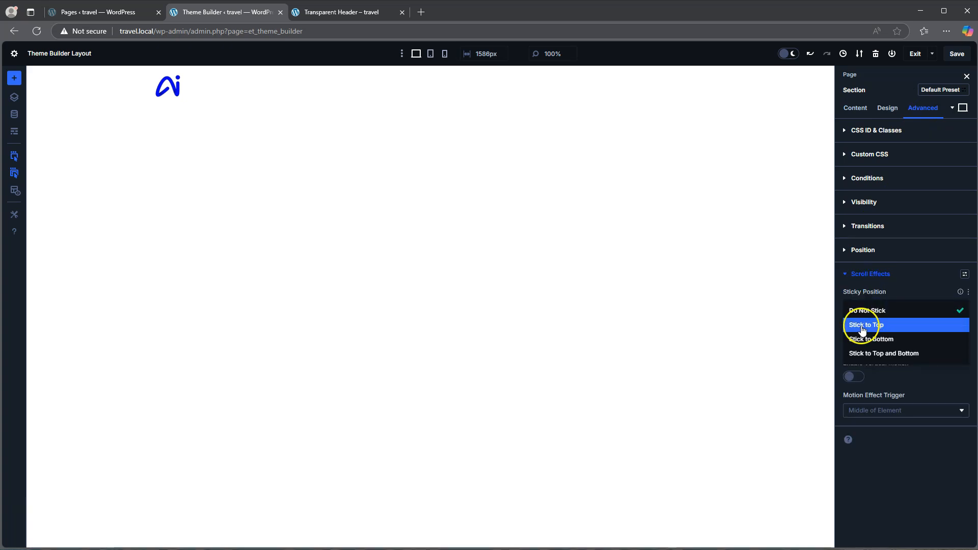
click(868, 326)
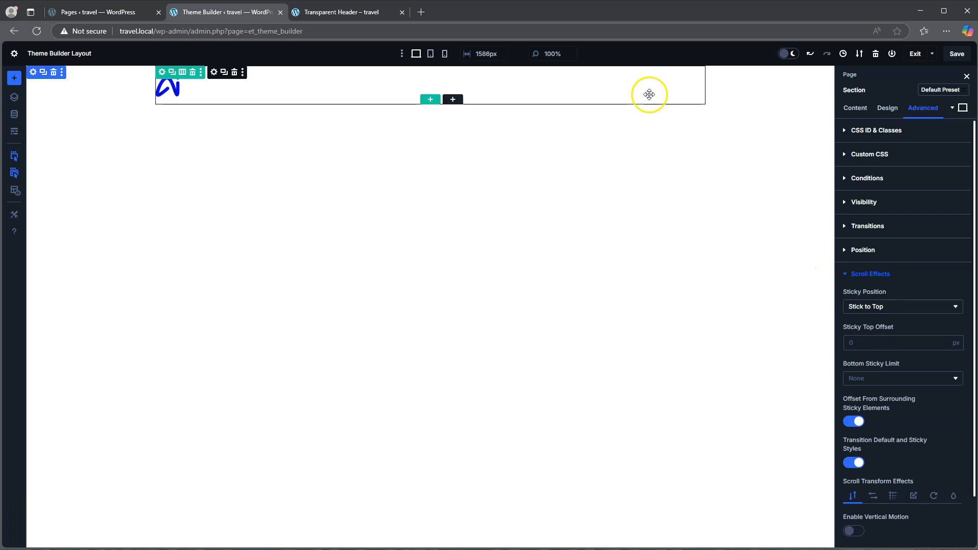
Save the section's sticky setting and reload the live Transparent Header page
click(950, 50)
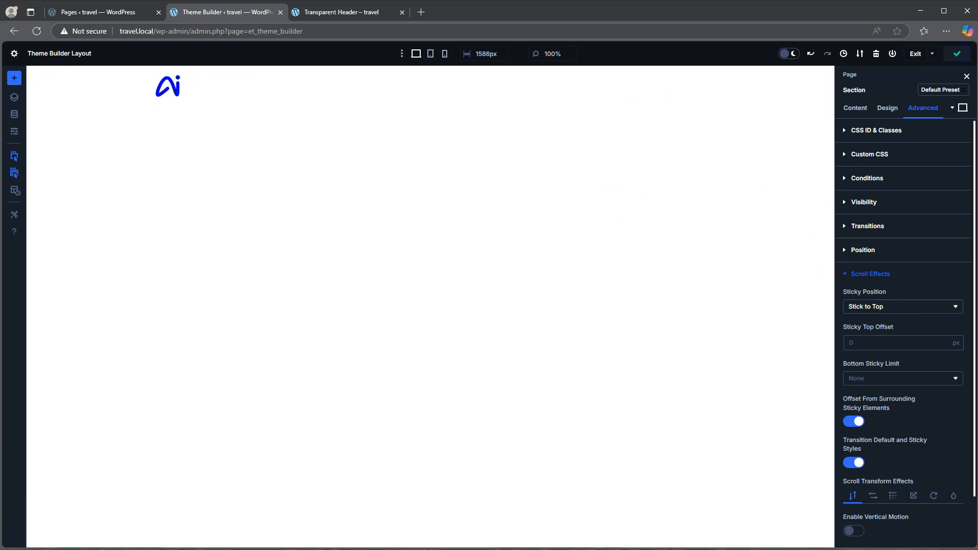
click(333, 13)
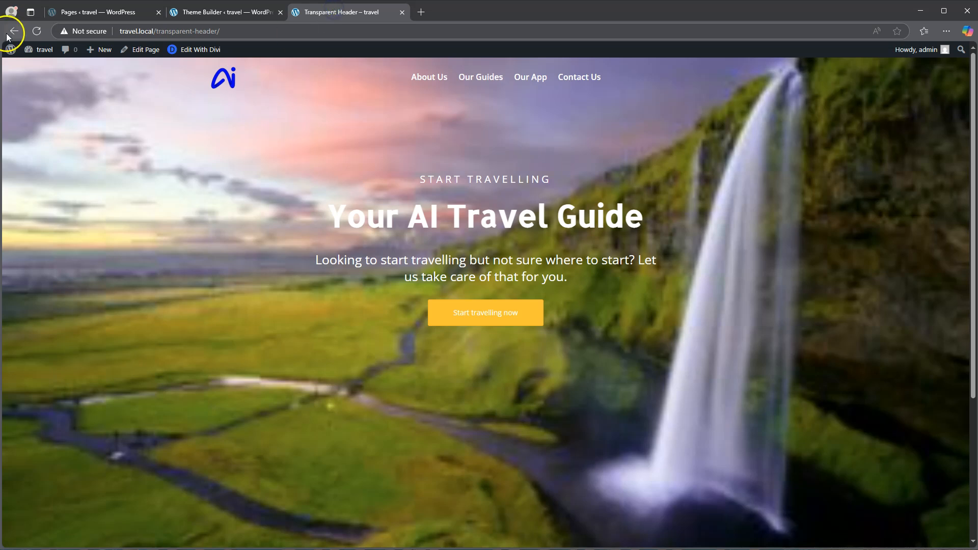
click(38, 32)
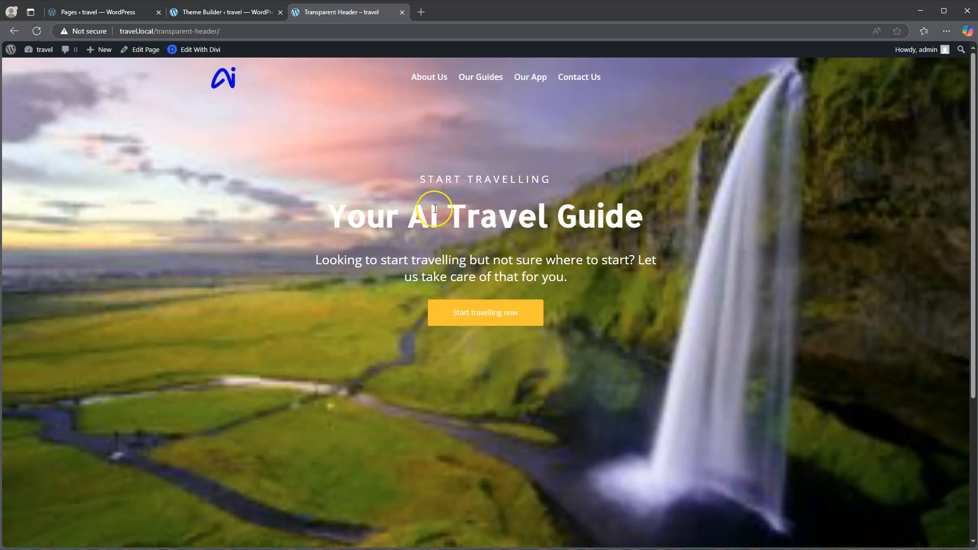
Examine the sticky header's position and menu readability over the page content while scrolling through the live page
scroll(435, 209, down, 4)
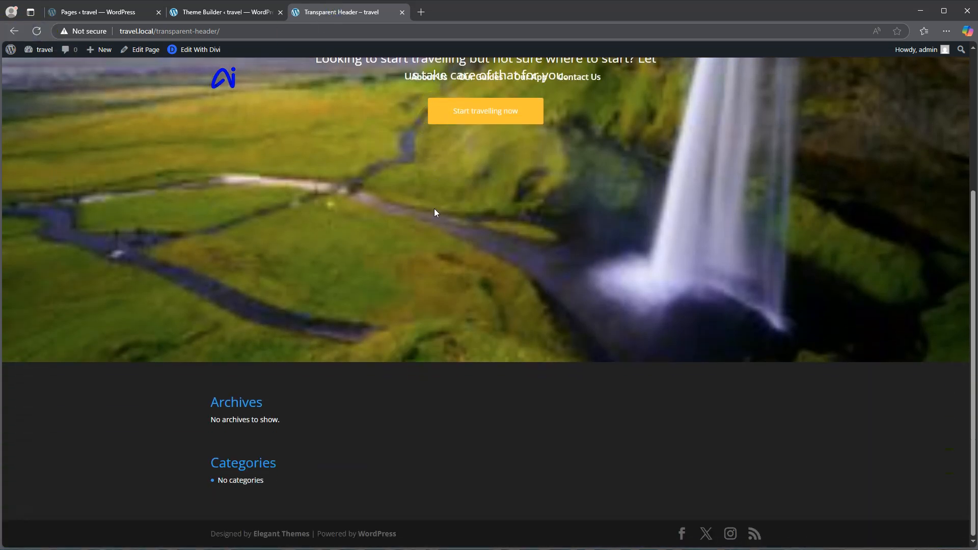
scroll(435, 213, up, 4)
scroll(434, 209, down, 4)
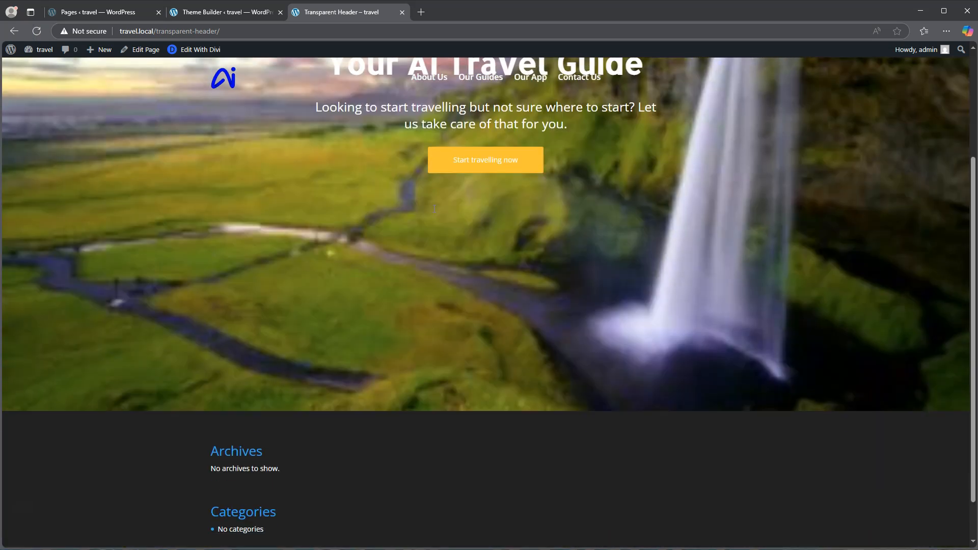
scroll(434, 209, up, 4)
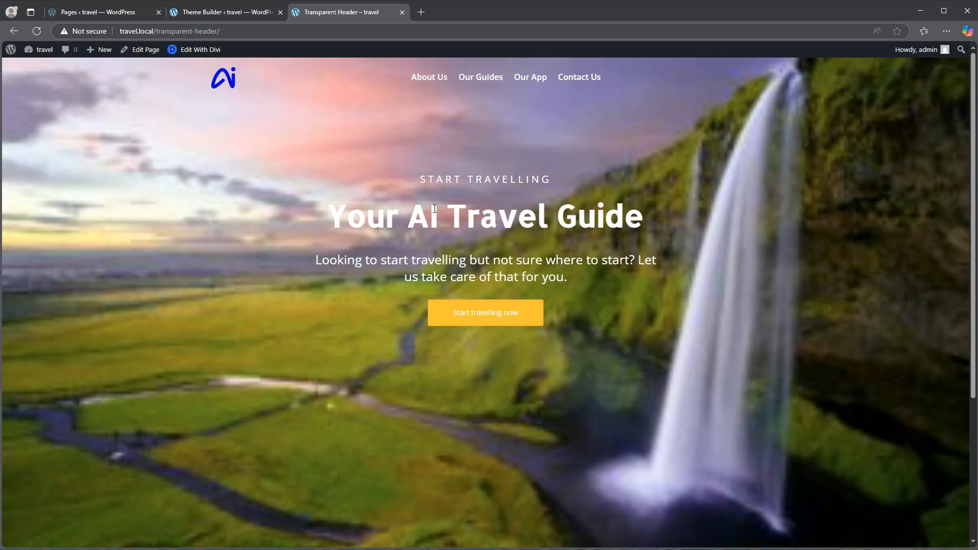
scroll(434, 209, down, 3)
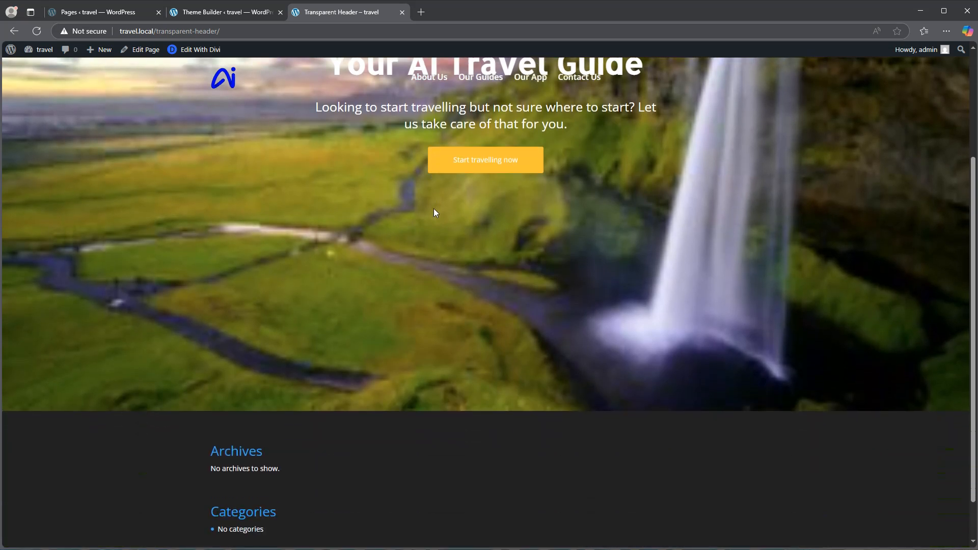
scroll(434, 213, down, 1)
scroll(434, 213, up, 3)
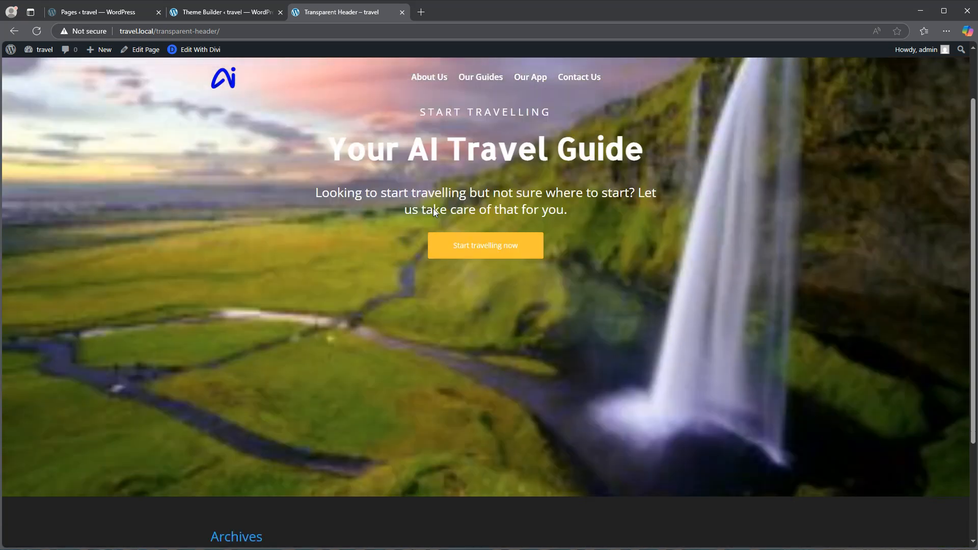
scroll(434, 211, down, 2)
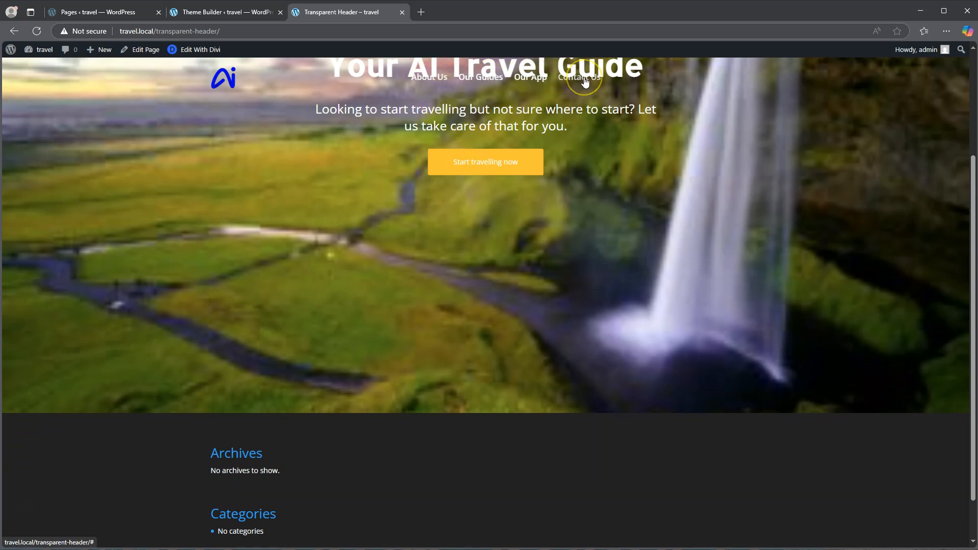
scroll(507, 148, up, 3)
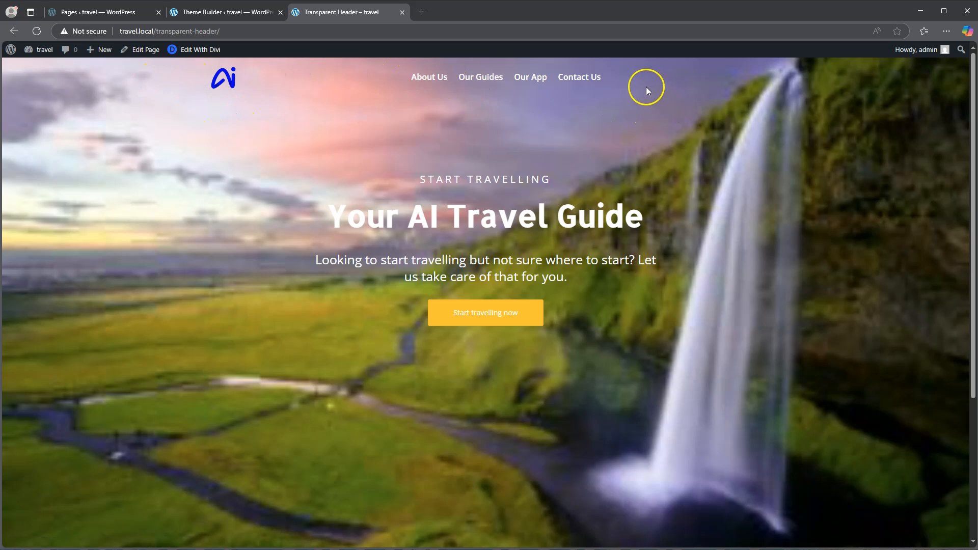
Return to the header layout and give the section a yellow #ecf000 background color in its sticky state
click(231, 16)
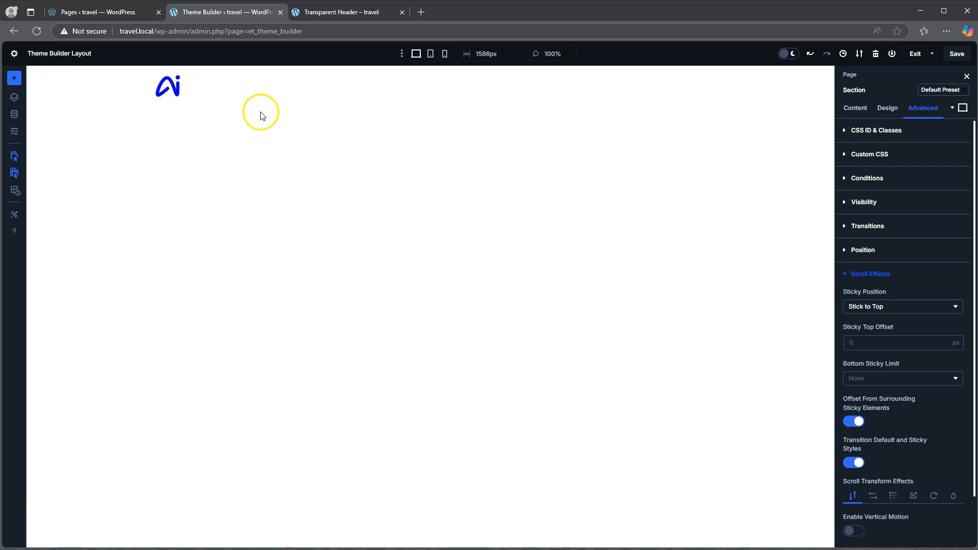
click(963, 111)
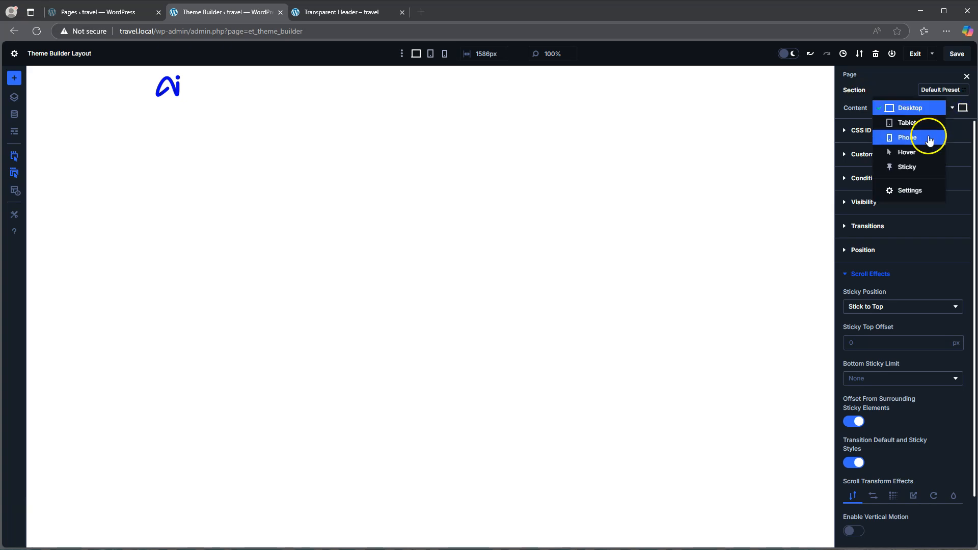
click(907, 168)
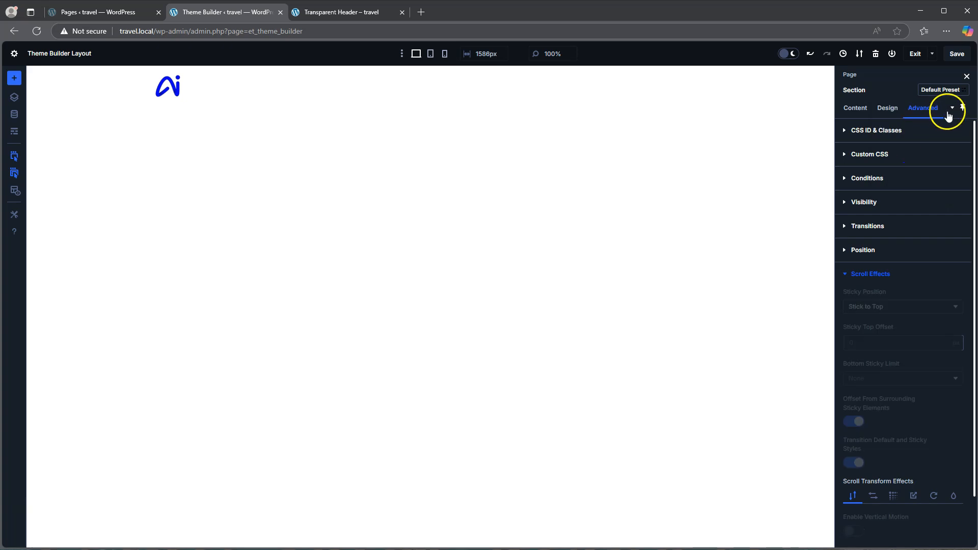
click(855, 108)
click(872, 154)
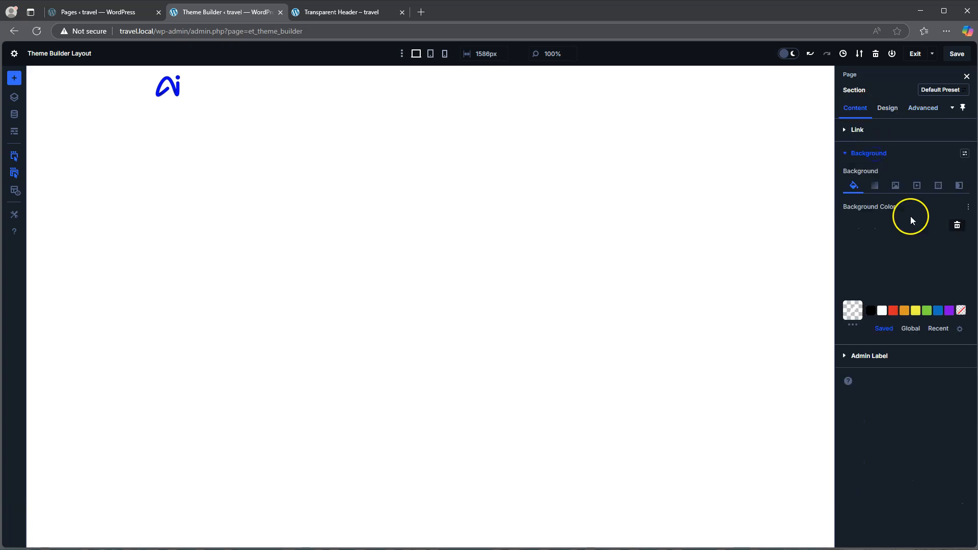
click(915, 311)
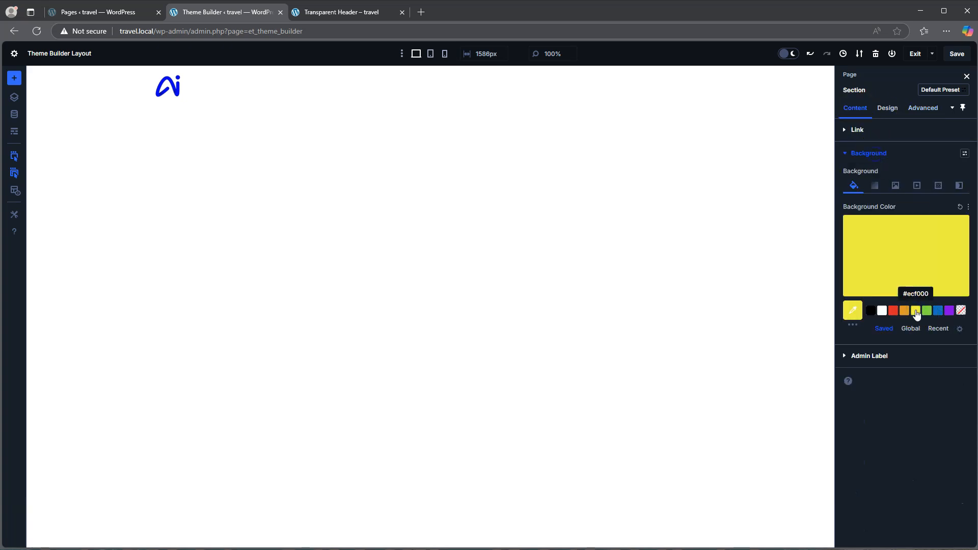
mouse_move(908, 281)
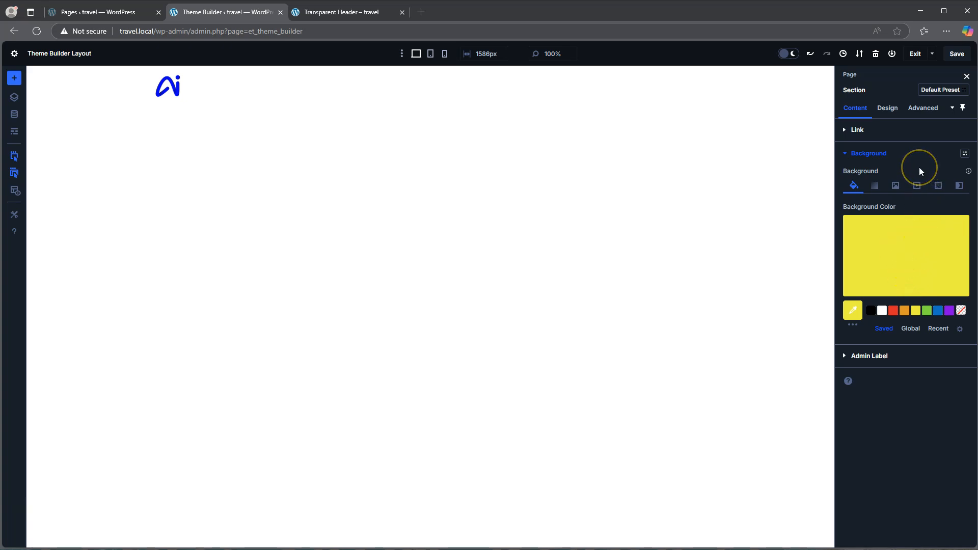
mouse_move(923, 259)
Save the sticky background color and reload the live Transparent Header page to check the header while scrolling
click(956, 54)
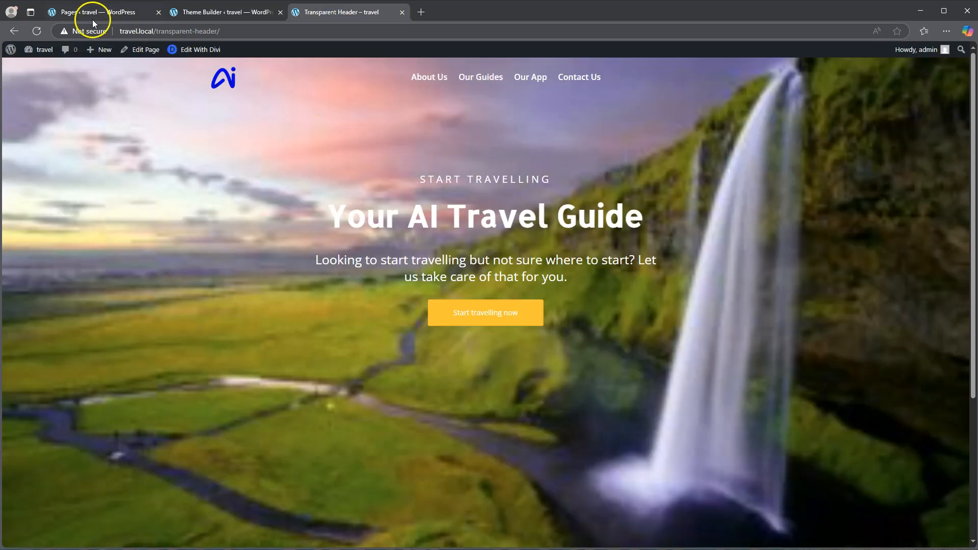
click(41, 29)
scroll(349, 175, down, 2)
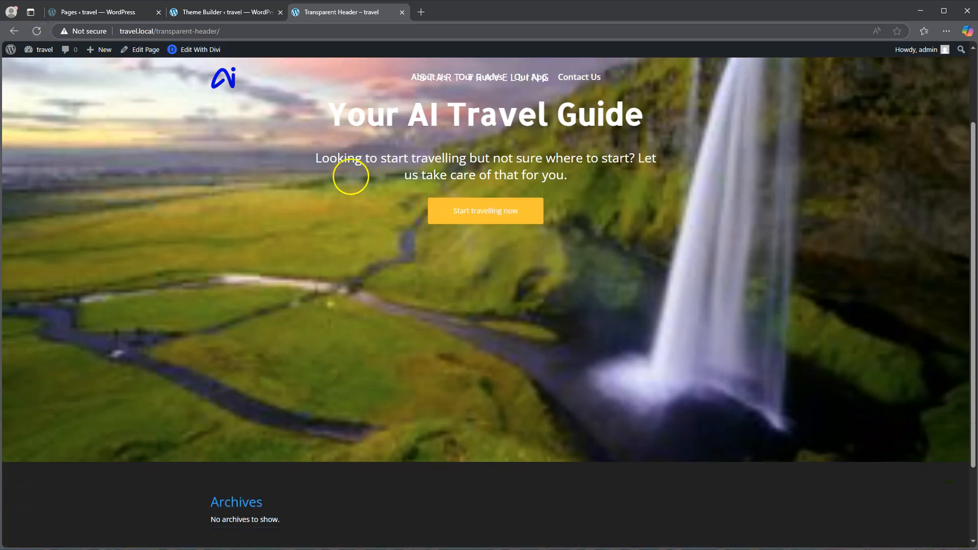
scroll(350, 176, down, 2)
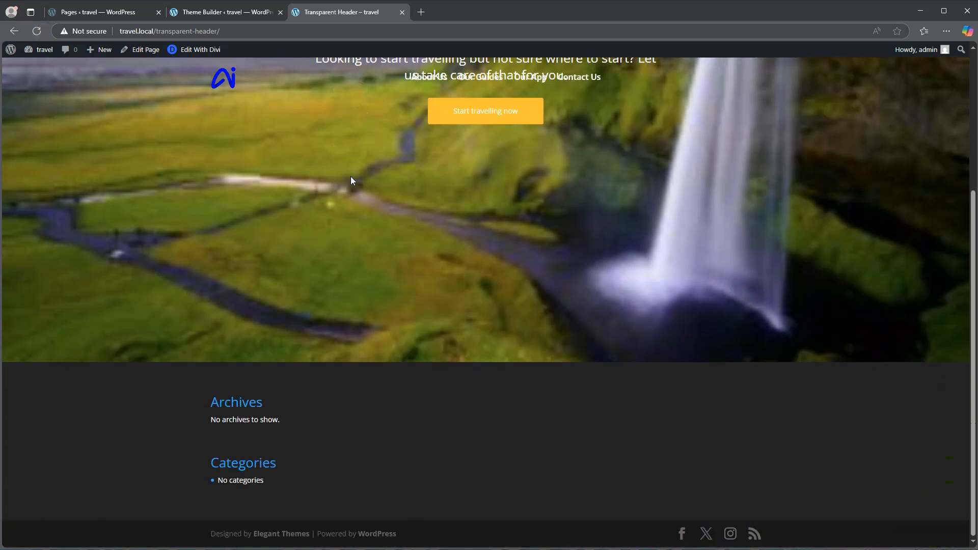
scroll(350, 176, up, 4)
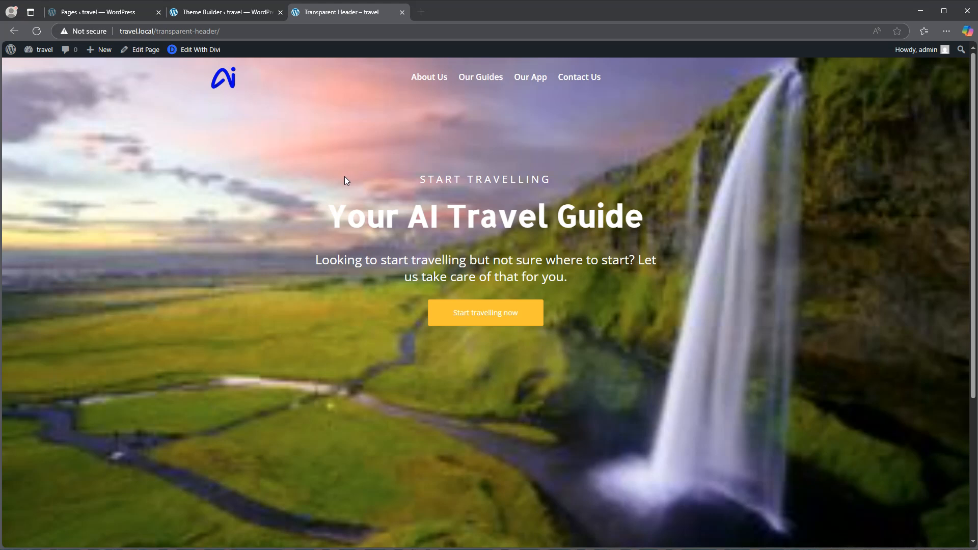
Return to the header layout and set the section's minimum height to 80 px in its sizing options
click(223, 11)
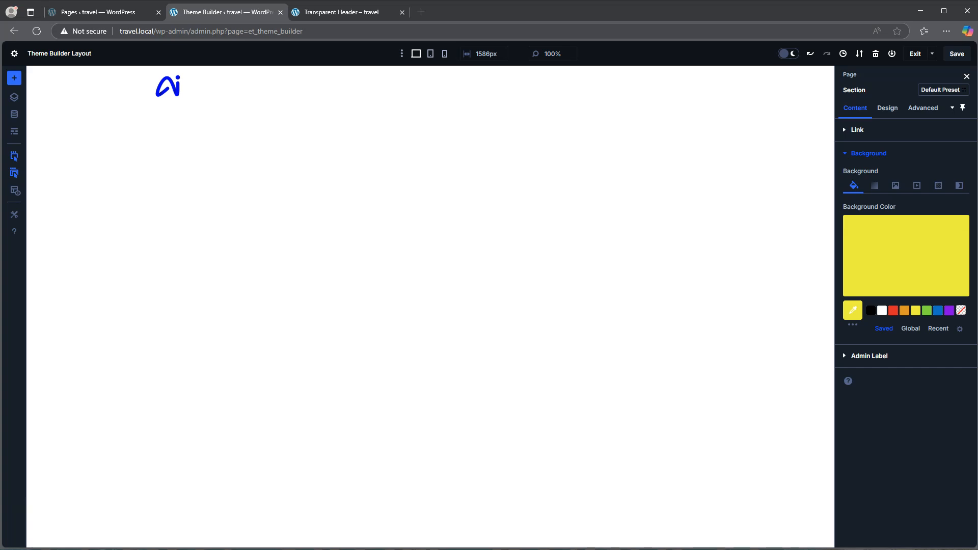
click(887, 109)
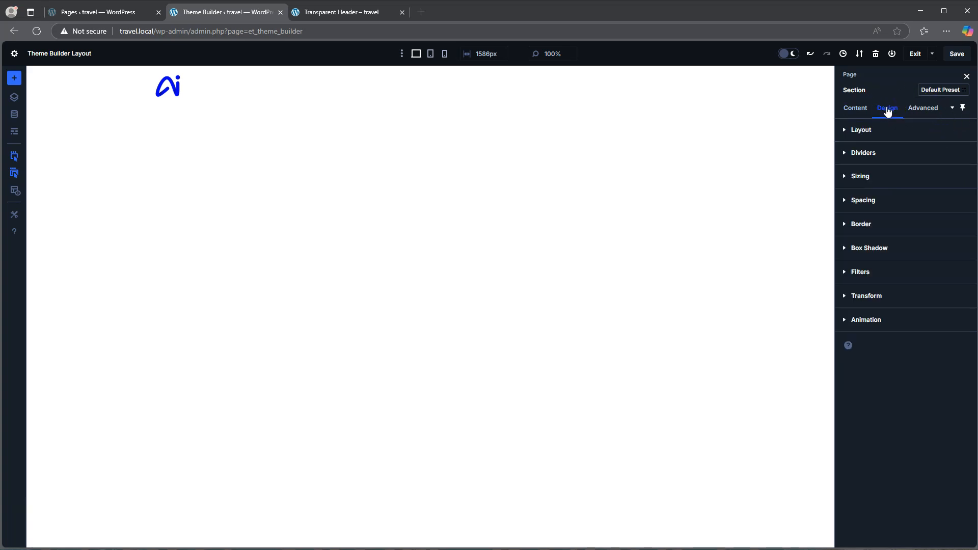
click(867, 200)
click(867, 202)
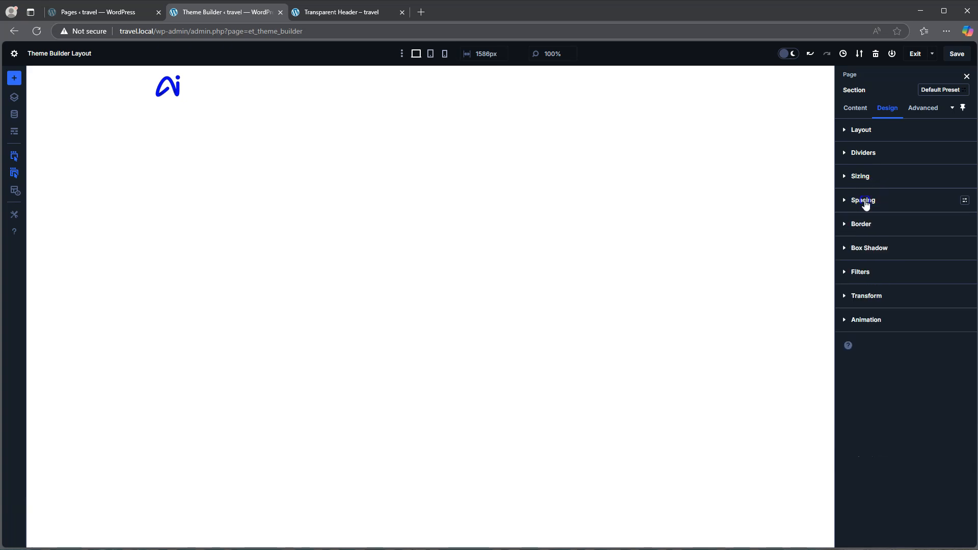
click(863, 176)
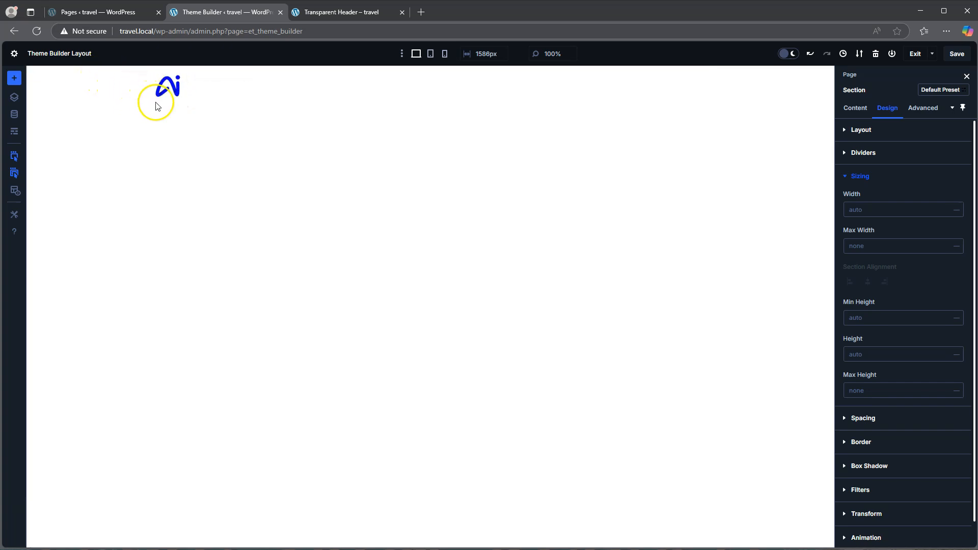
click(870, 317)
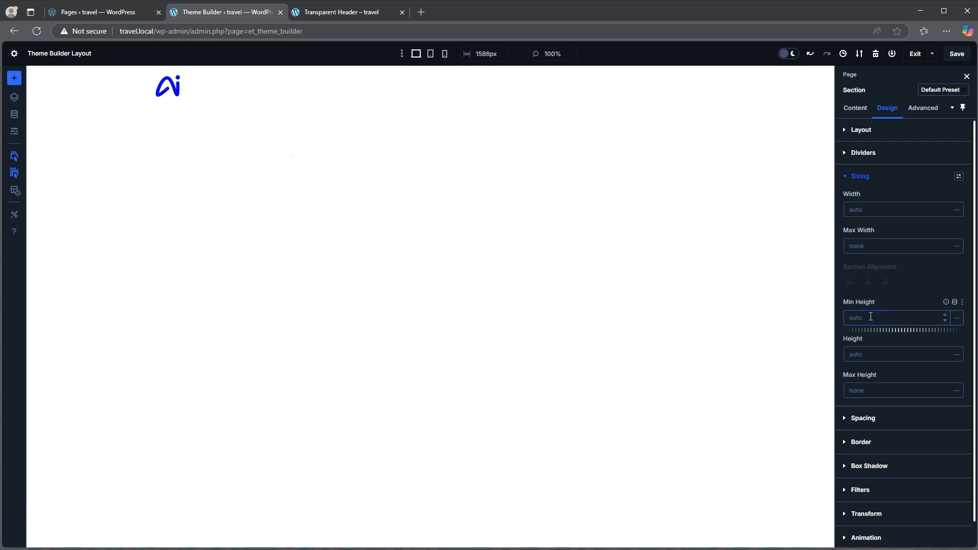
text(80px)
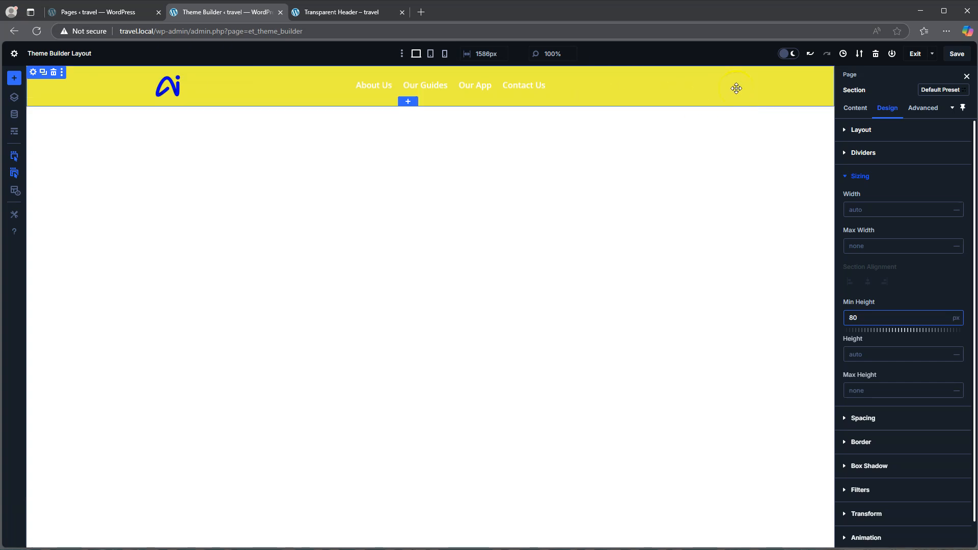
Save the header section's minimum height and reload the live Transparent Header page
click(956, 54)
click(342, 11)
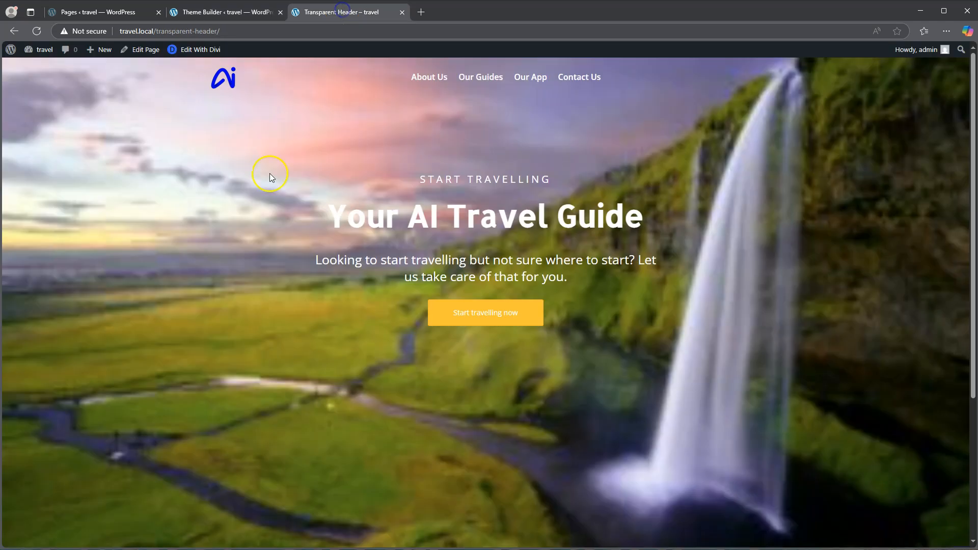
click(38, 32)
Examine the header's height and its change from transparent to the sticky background color while scrolling the live page
scroll(287, 175, down, 4)
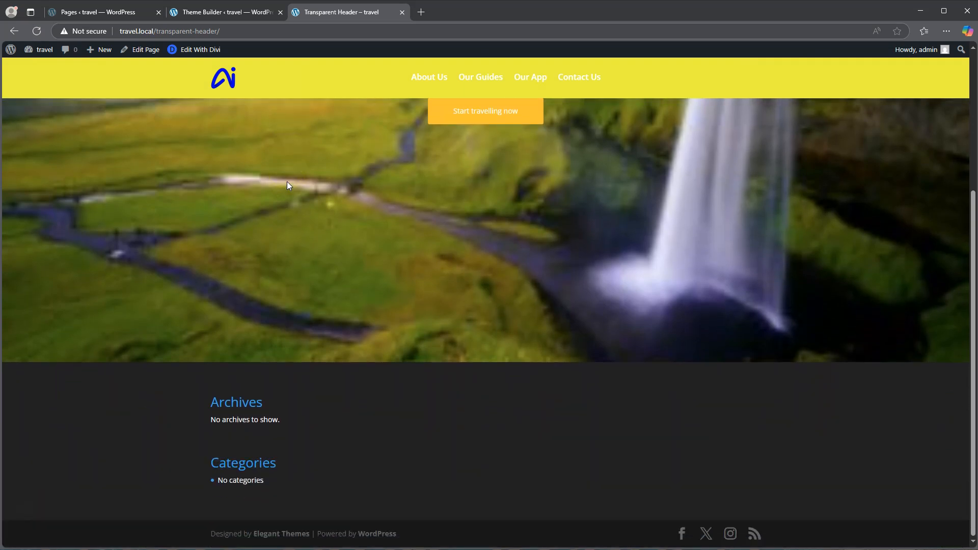
scroll(287, 182, up, 4)
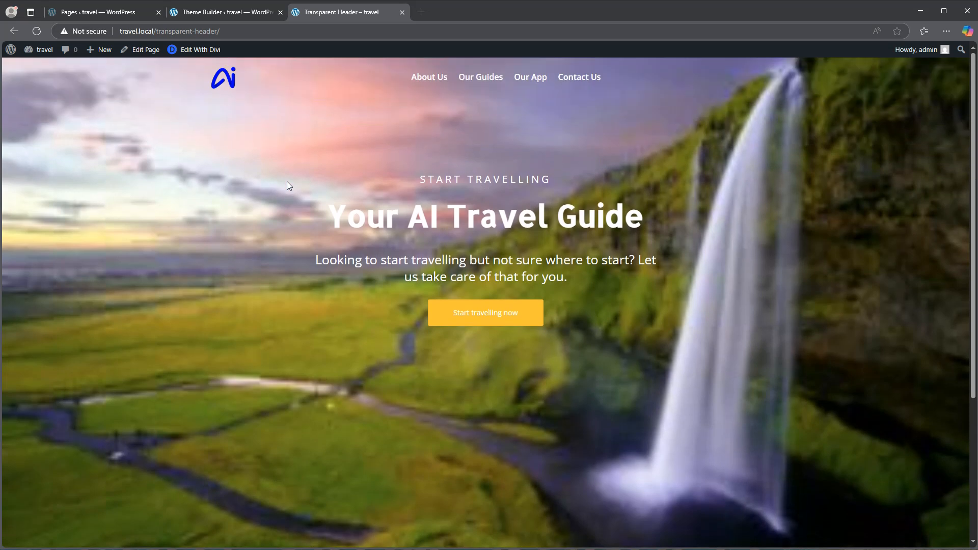
scroll(286, 181, down, 4)
scroll(286, 181, up, 4)
scroll(287, 186, down, 4)
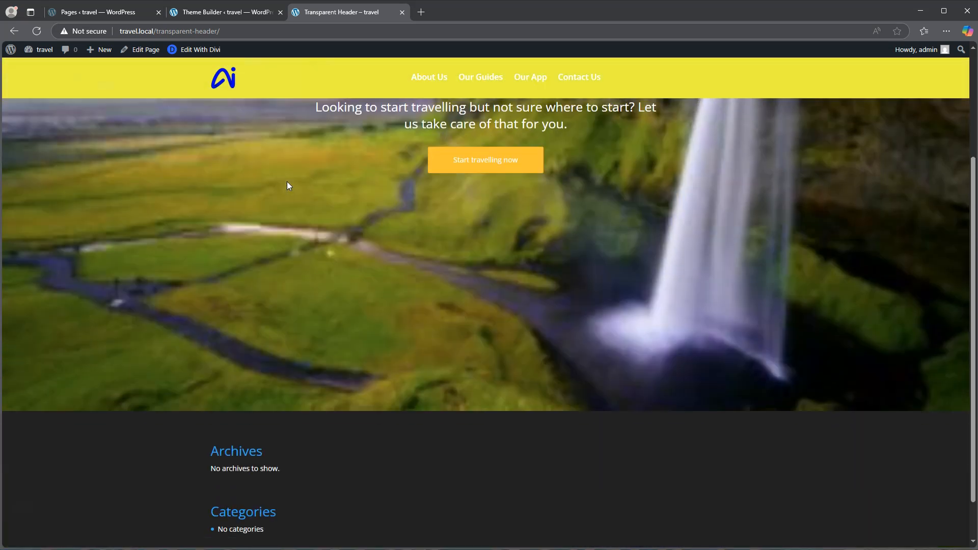
scroll(287, 182, up, 4)
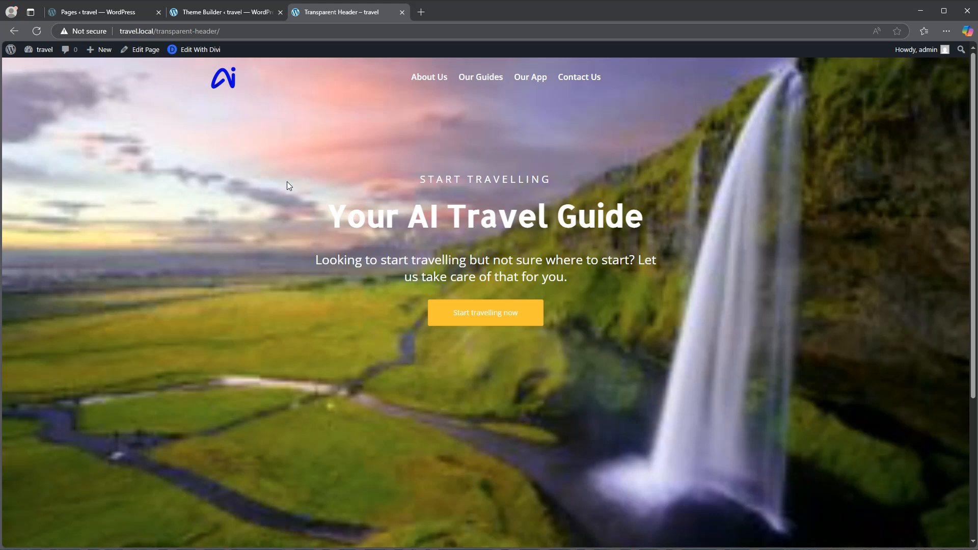
click(272, 85)
scroll(331, 100, down, 2)
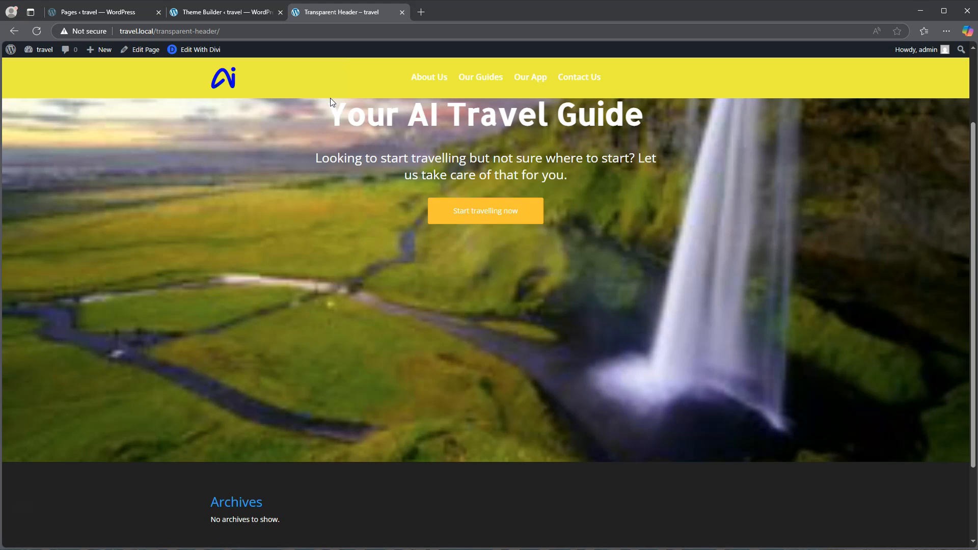
click(325, 121)
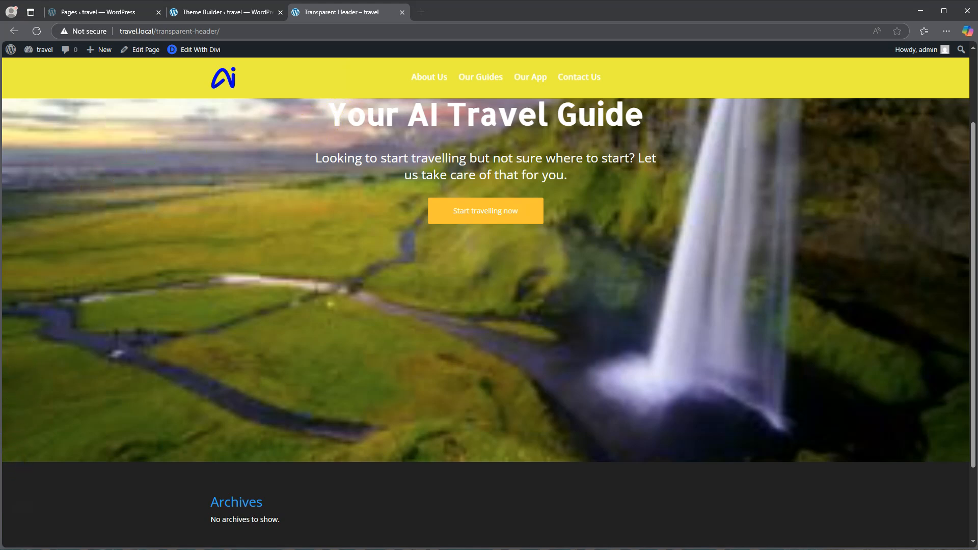